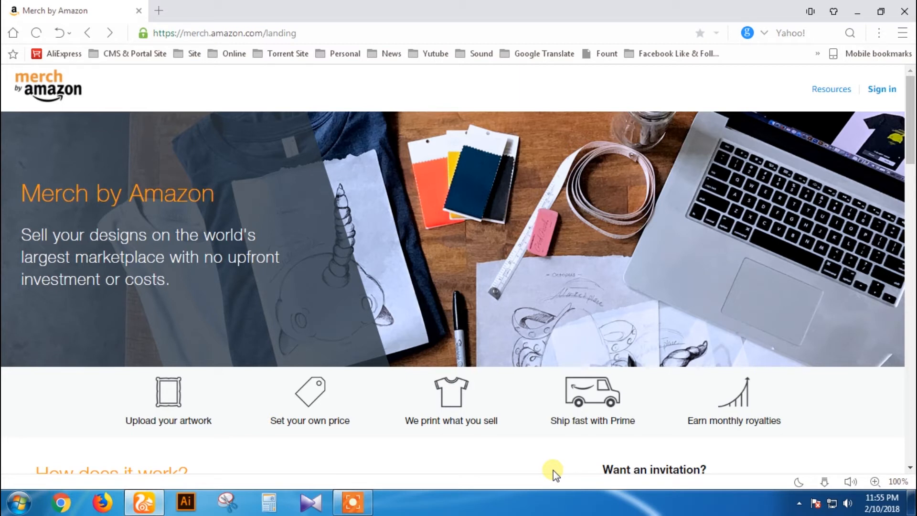
scroll(559, 437, down, 5)
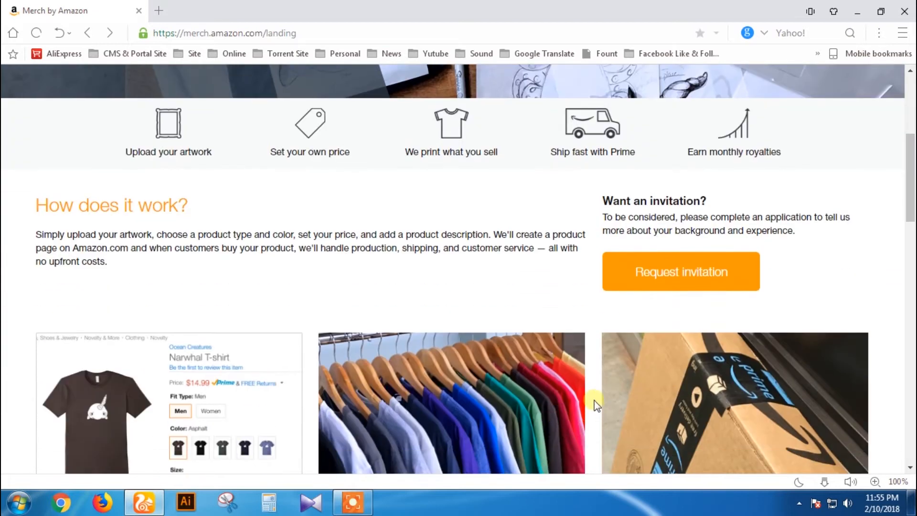
scroll(440, 323, up, 5)
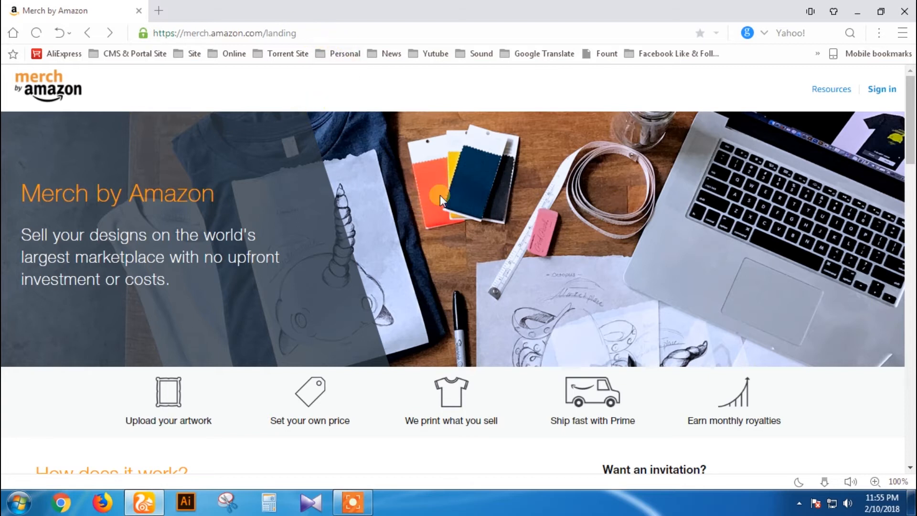
scroll(572, 271, down, 2)
scroll(571, 269, down, 4)
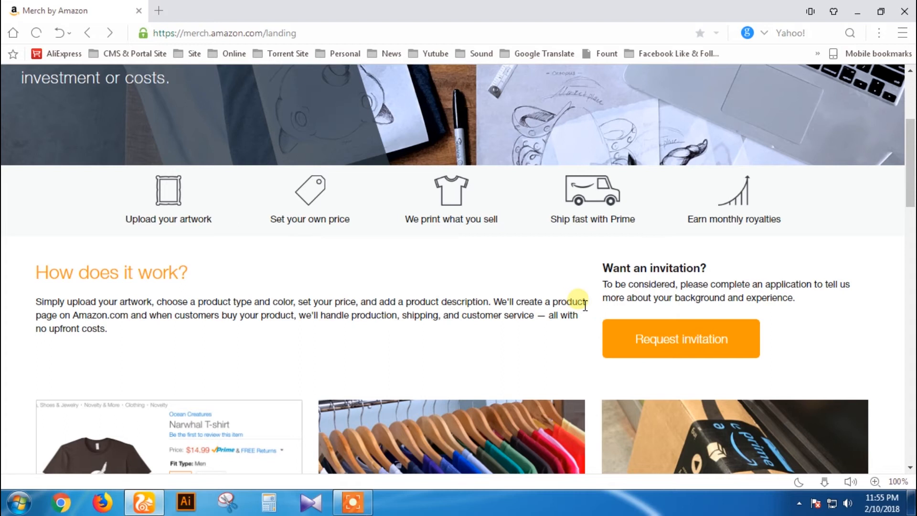
scroll(580, 301, down, 15)
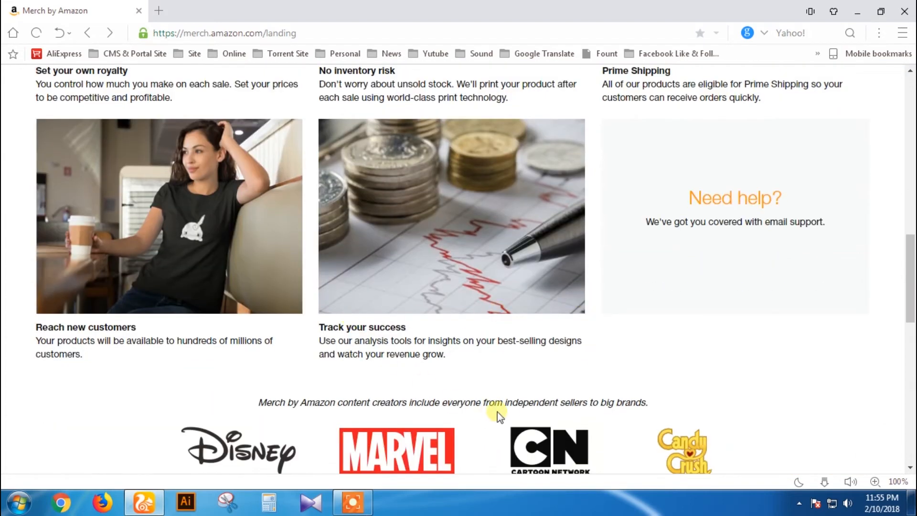
scroll(498, 412, down, 4)
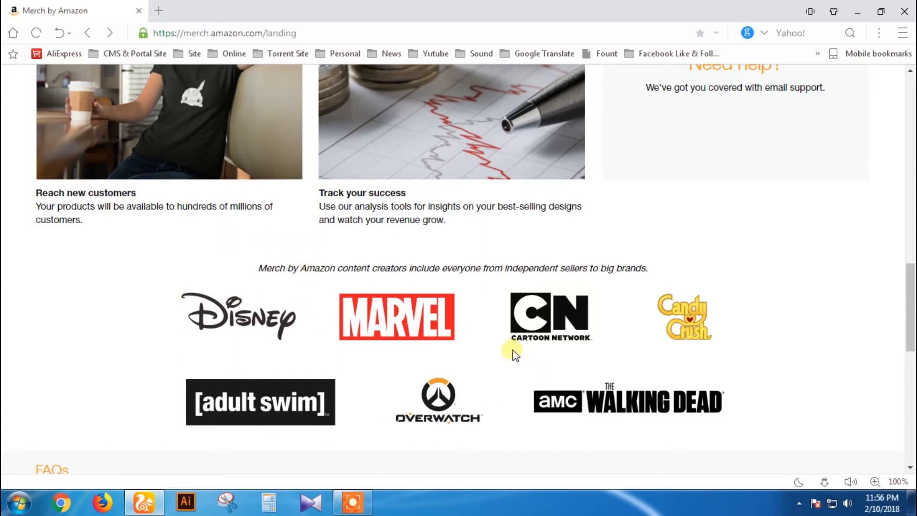
scroll(512, 350, down, 3)
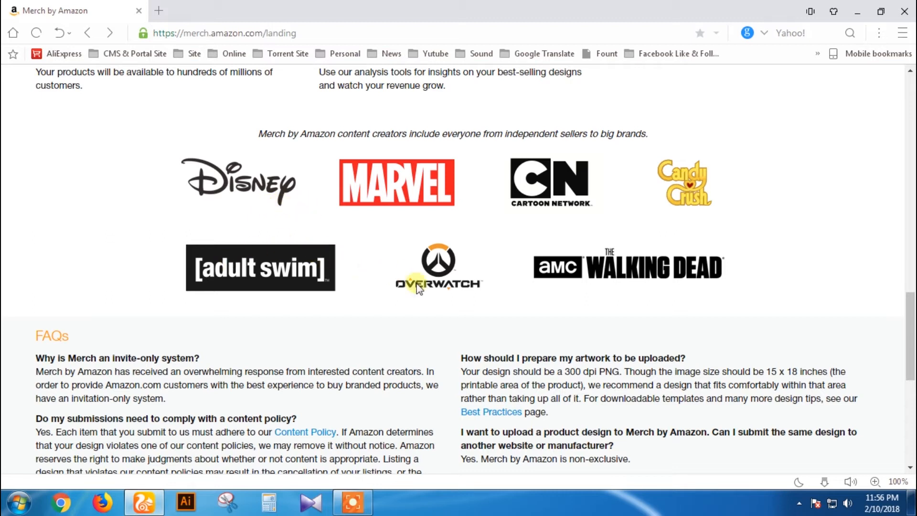
scroll(329, 325, up, 8)
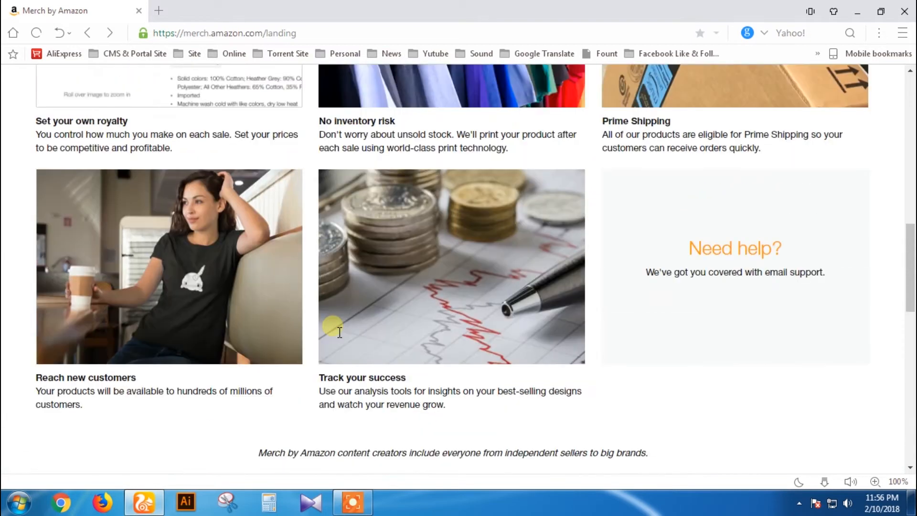
scroll(476, 354, up, 5)
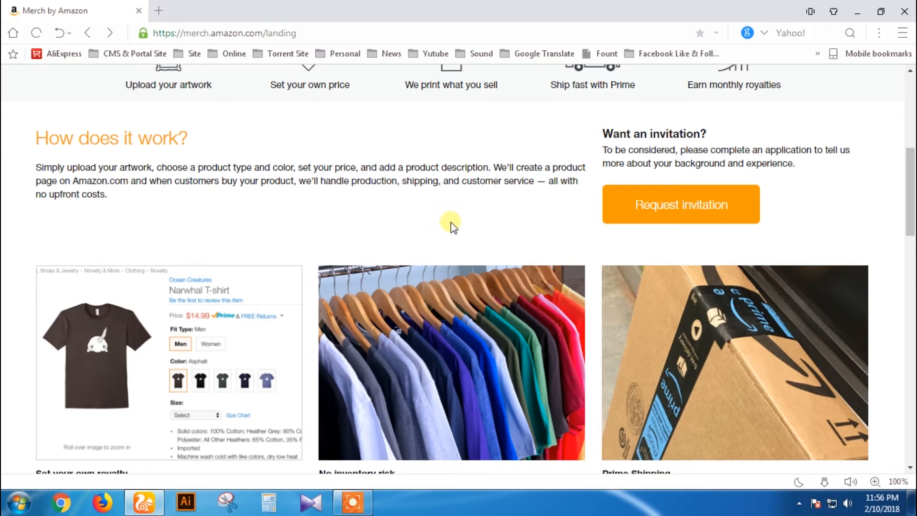
scroll(458, 228, up, 1)
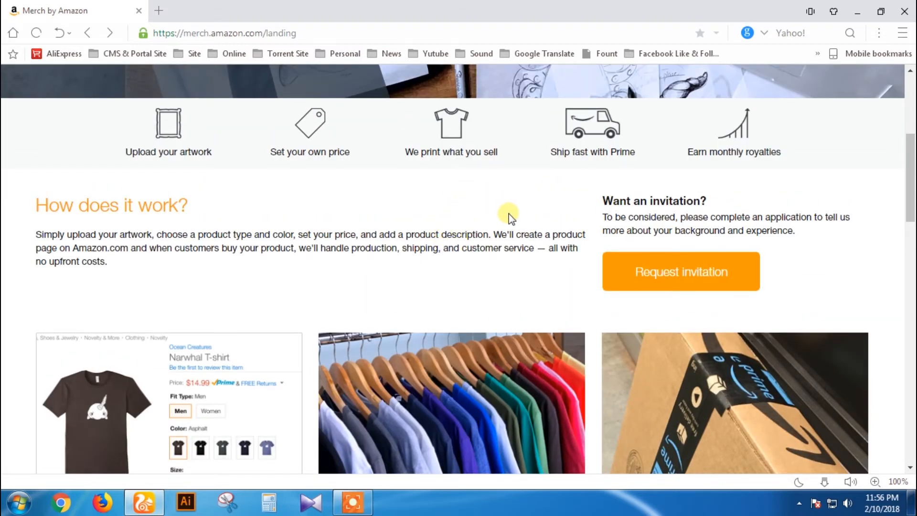
scroll(589, 213, up, 3)
scroll(617, 191, down, 2)
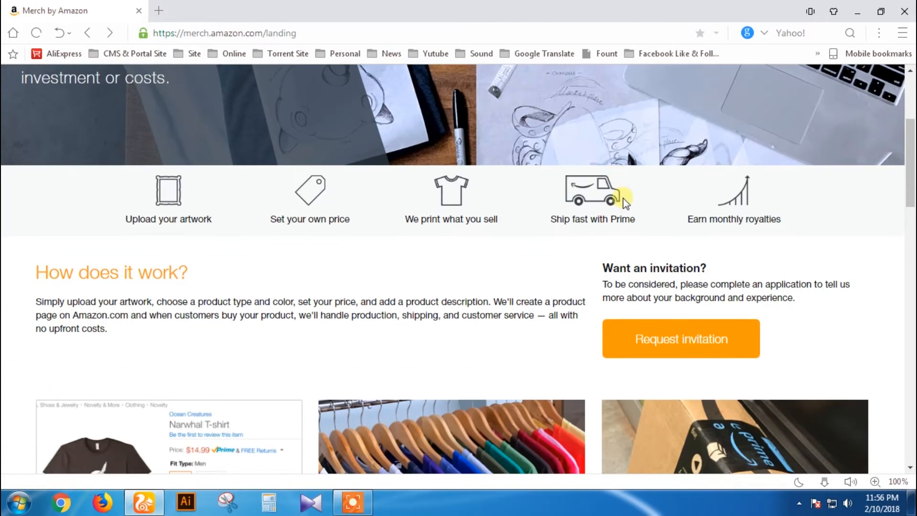
Step: Request a Merch by Amazon invitation, start a new Amazon account, and enter the account holder's name
click(691, 351)
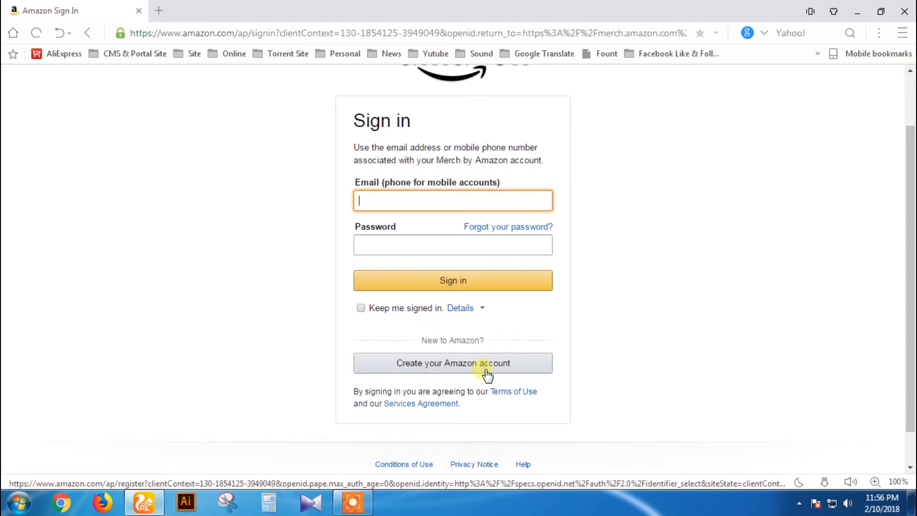
click(453, 367)
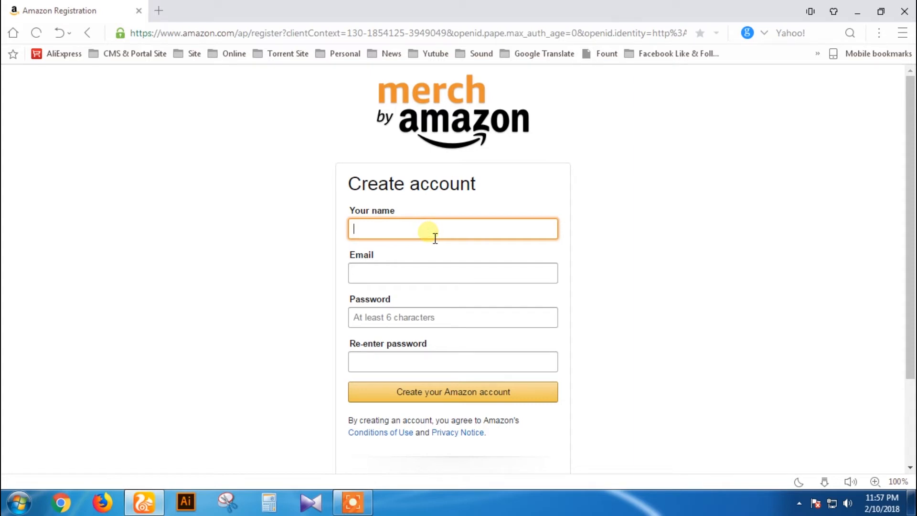
text(K)
key(BackSpace)
text(Ja)
text( a)
key(BackSpace)
key(BackSpace)
text(mal)
Step: Fill in the account e-mail address and enter the same password twice
click(428, 271)
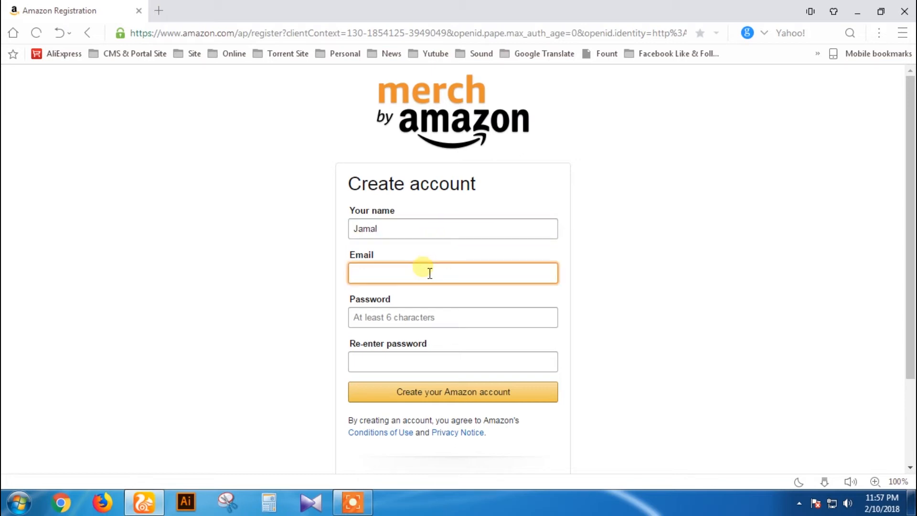
key(ctrl+v)
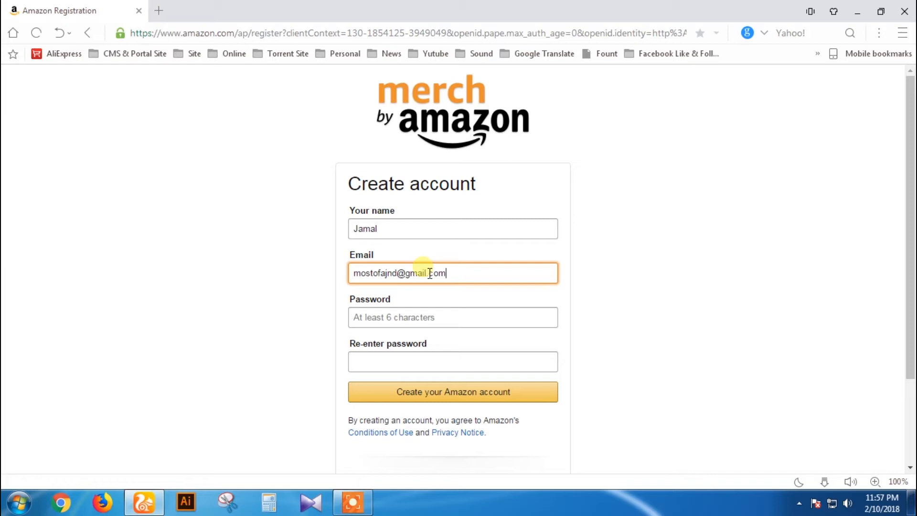
click(431, 320)
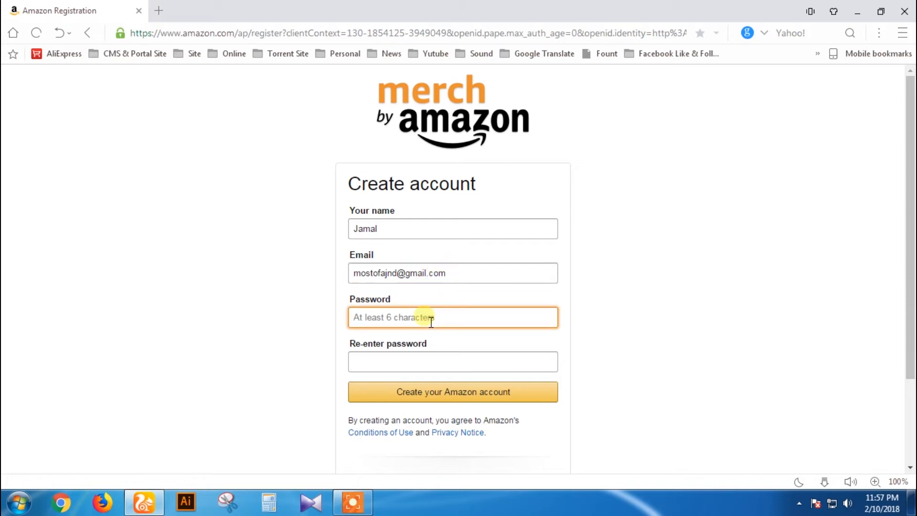
text(•••••••••••••)
click(406, 363)
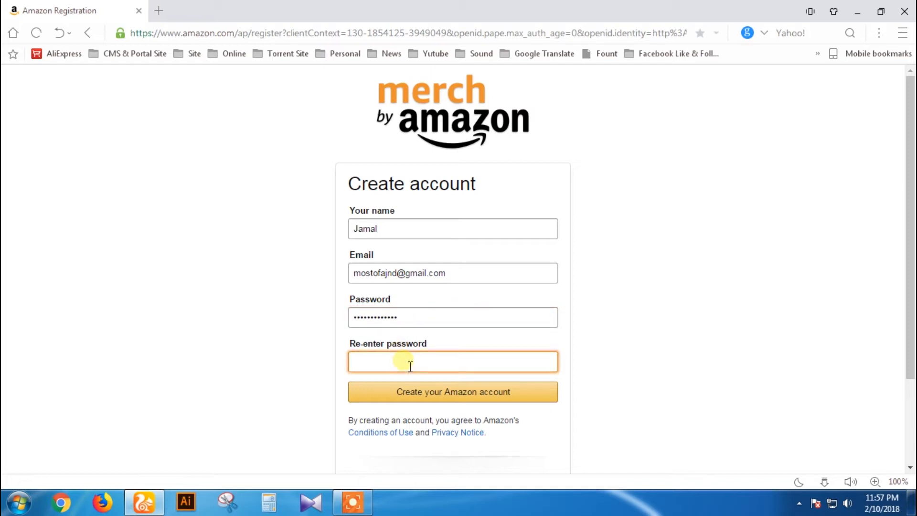
text(•••••••••••••)
Step: Create the Amazon account, decline saving the password, and accept the Merch by Amazon Services Agreement
click(471, 401)
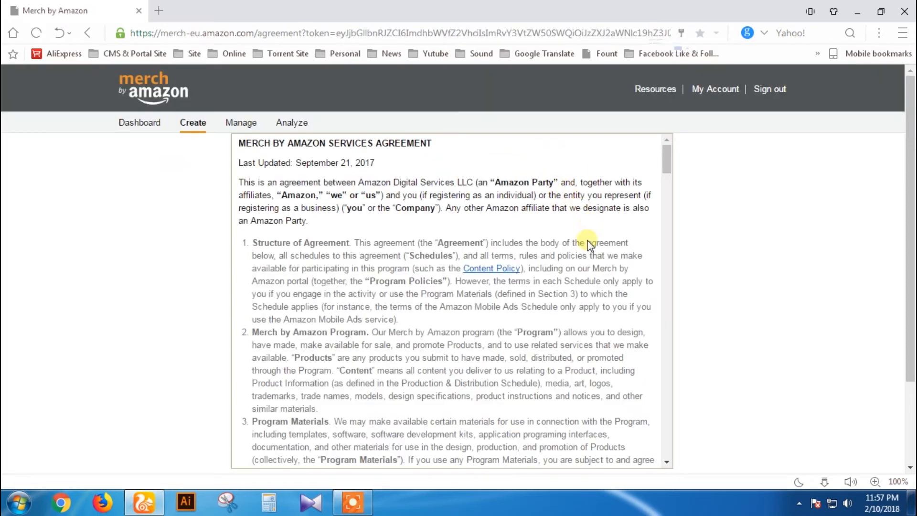
click(737, 210)
scroll(739, 224, down, 3)
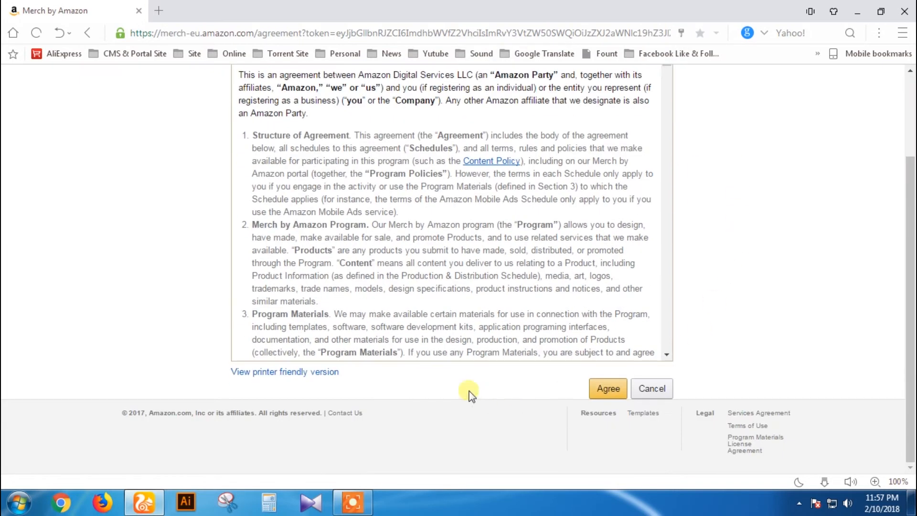
scroll(481, 261, up, 2)
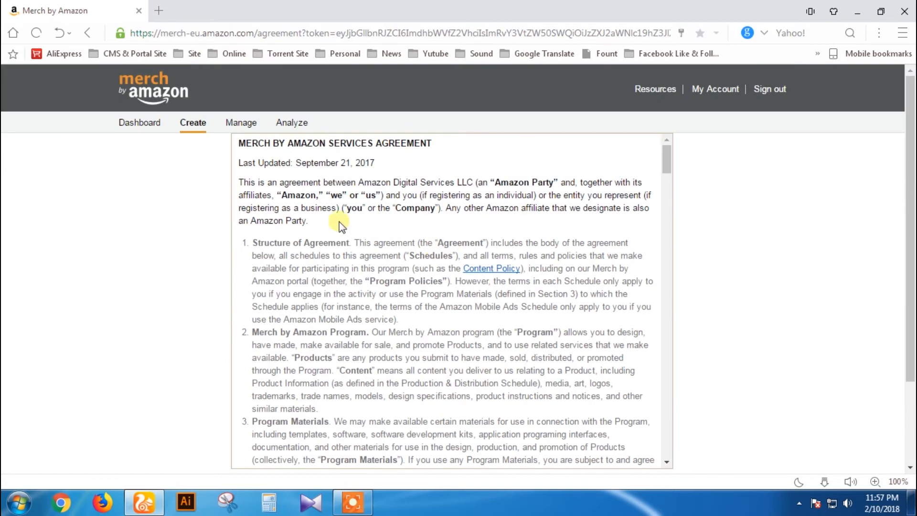
scroll(545, 246, down, 2)
scroll(630, 324, down, 3)
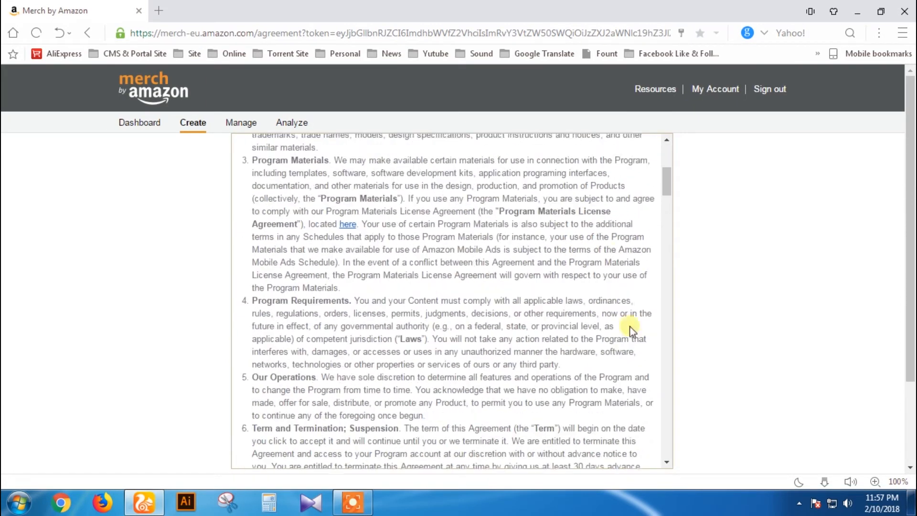
scroll(778, 399, down, 2)
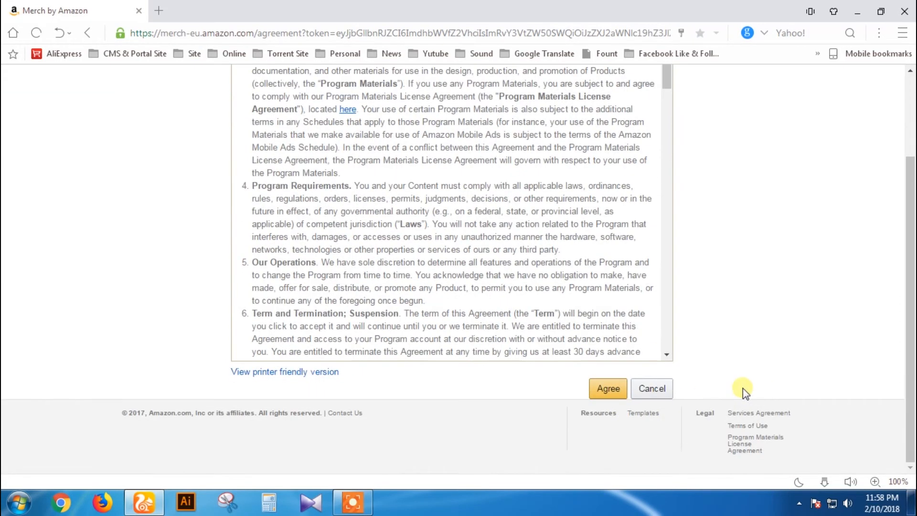
click(608, 390)
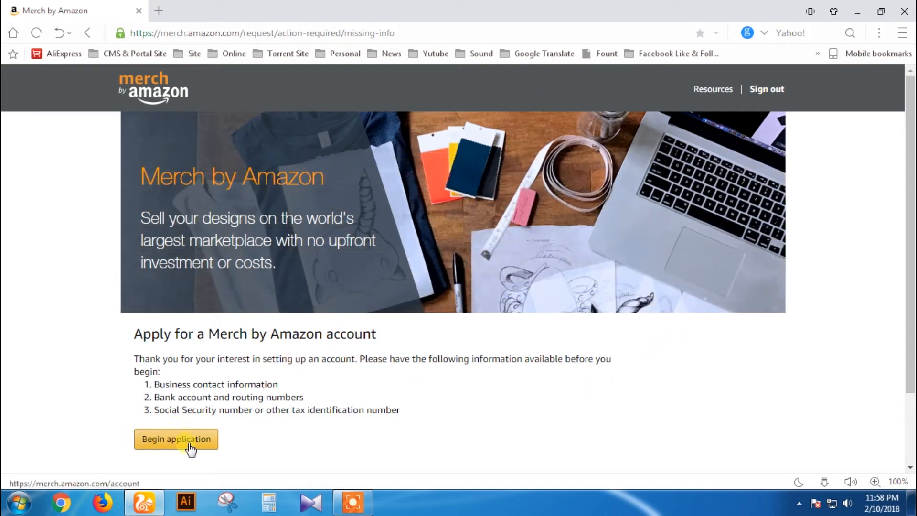
Step: Begin the Merch by Amazon application to reach the empty Company Profile form
scroll(196, 444, down, 2)
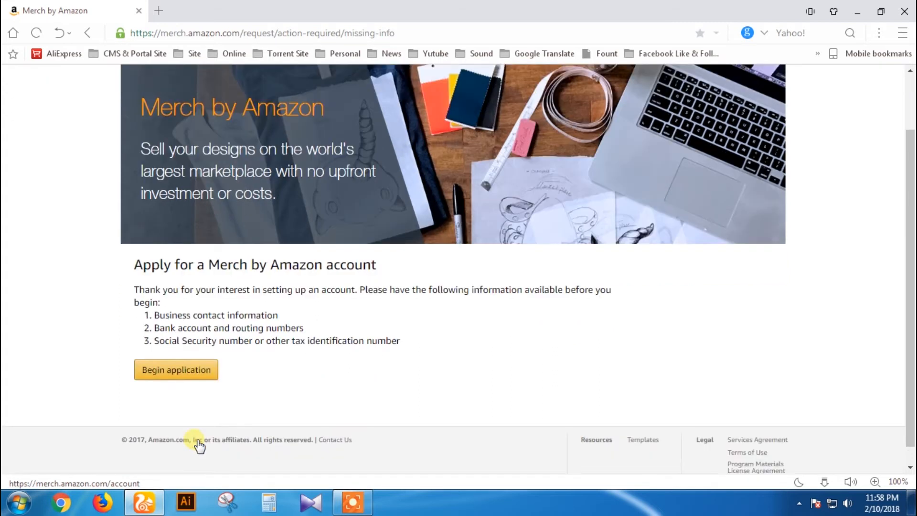
scroll(177, 380, up, 2)
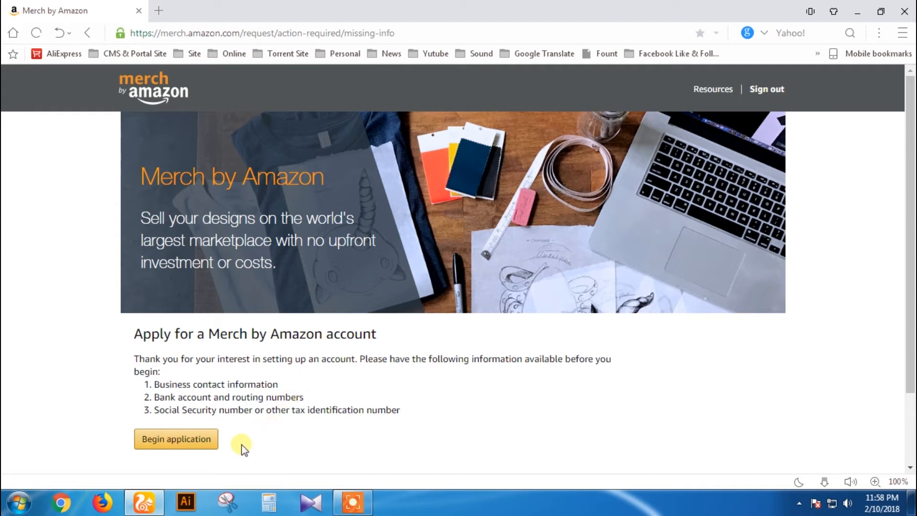
click(182, 448)
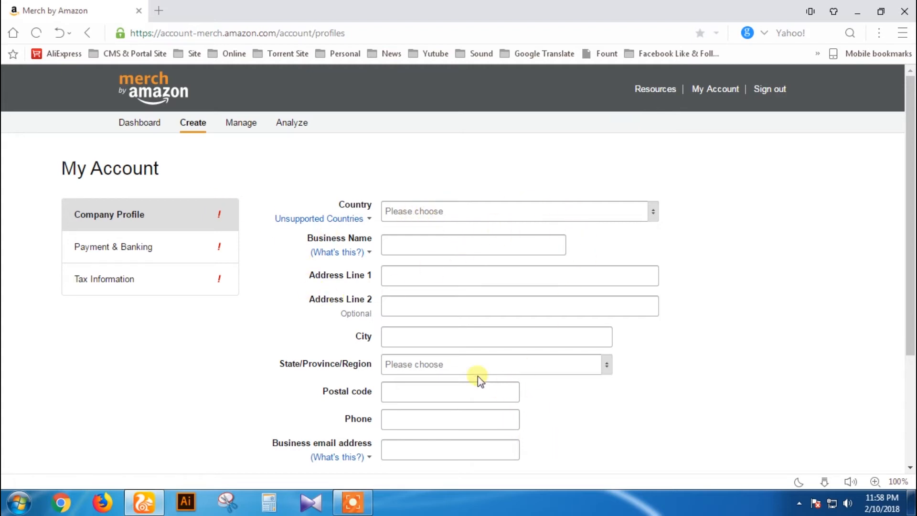
Step: Pick Bangladesh from the Country dropdown in the Company Profile
scroll(581, 374, down, 3)
scroll(581, 375, up, 3)
click(653, 212)
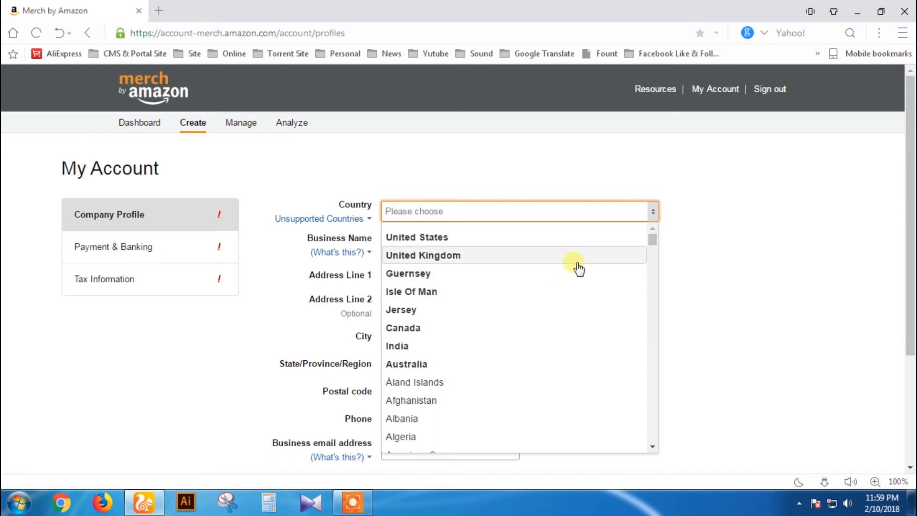
click(693, 262)
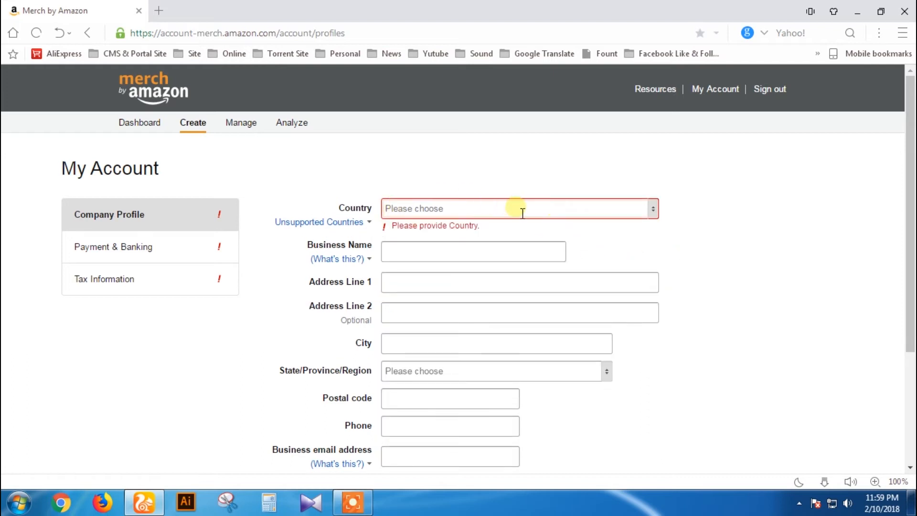
click(660, 214)
text(b)
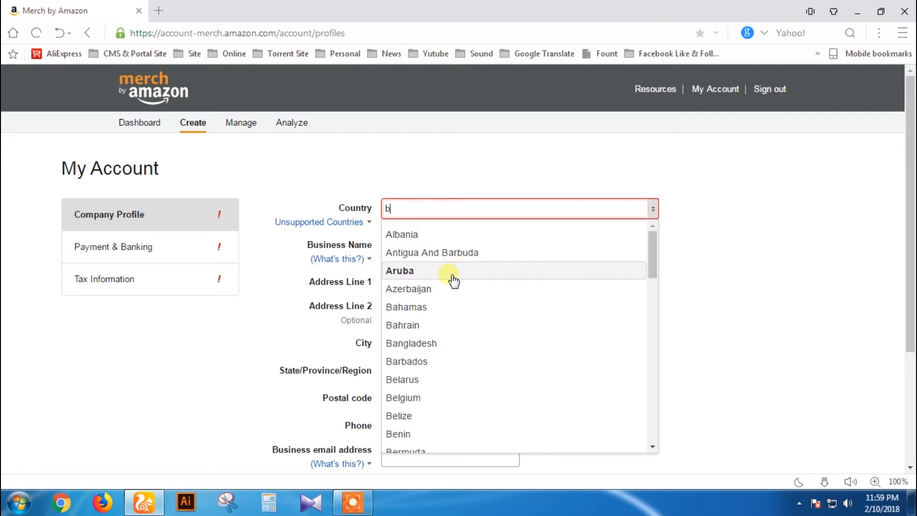
click(436, 348)
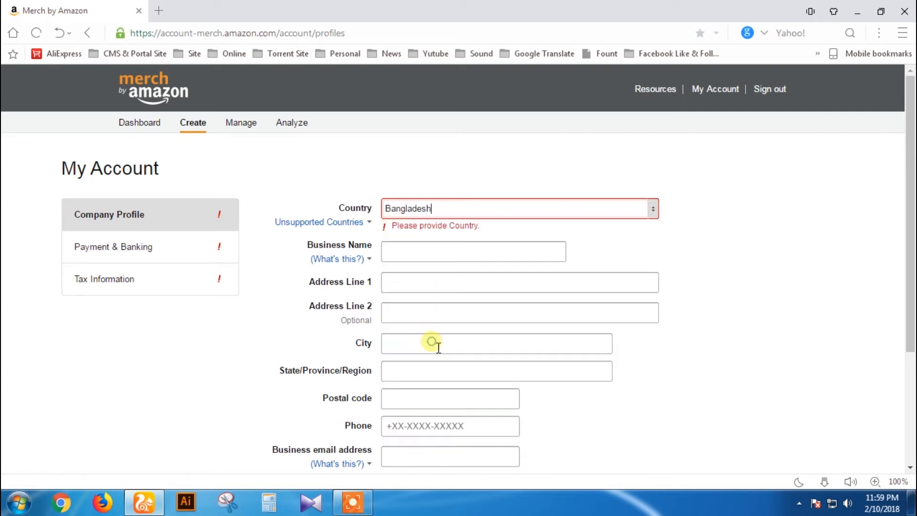
click(453, 254)
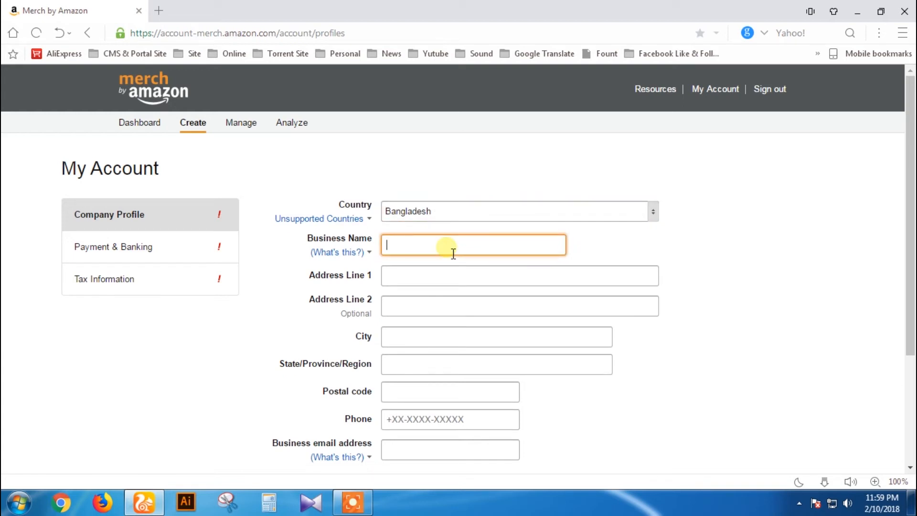
Step: Enter the business name and the first address line with area, city and country
text(Jamal)
click(489, 278)
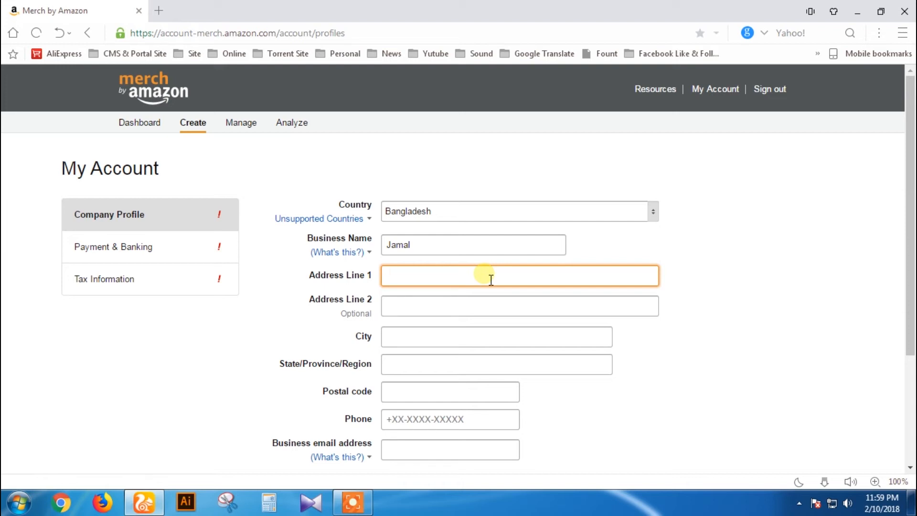
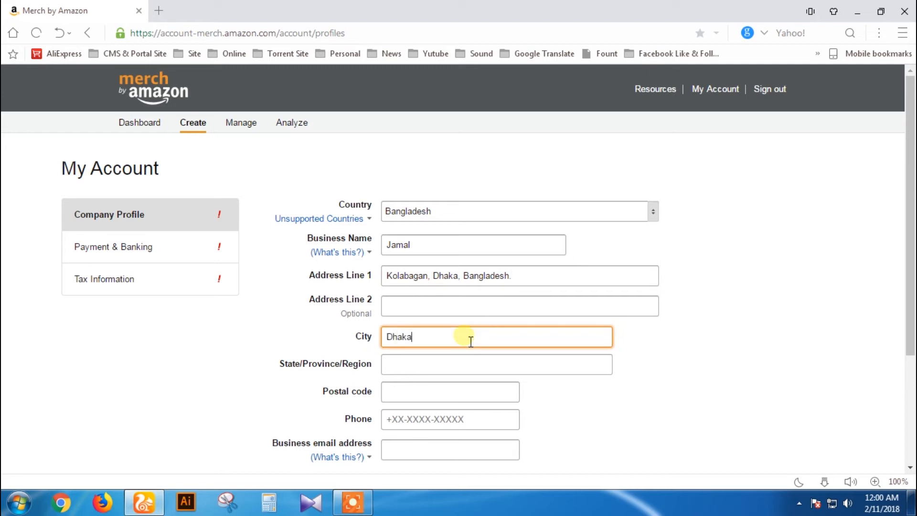
Step: Copy the area name into State/Province/Region and the address into Address Line 2
click(490, 364)
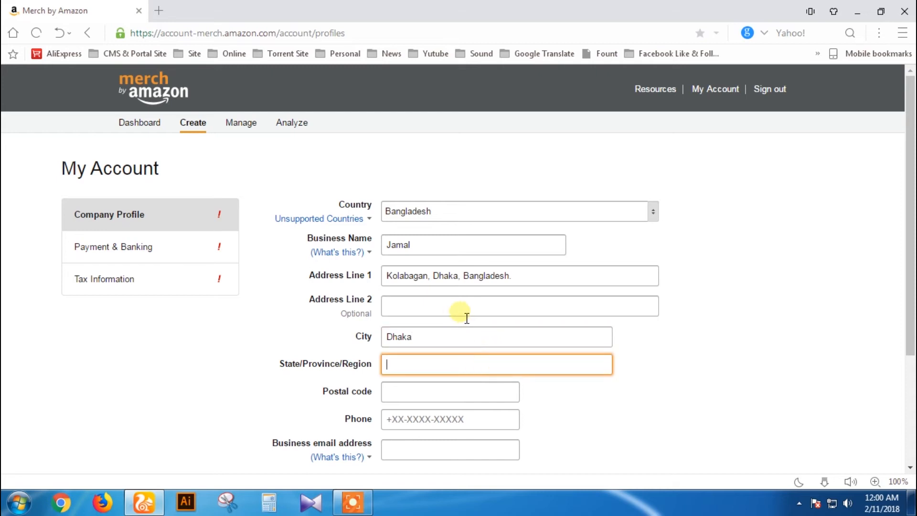
drag(429, 277, 381, 281)
key(ctrl+c)
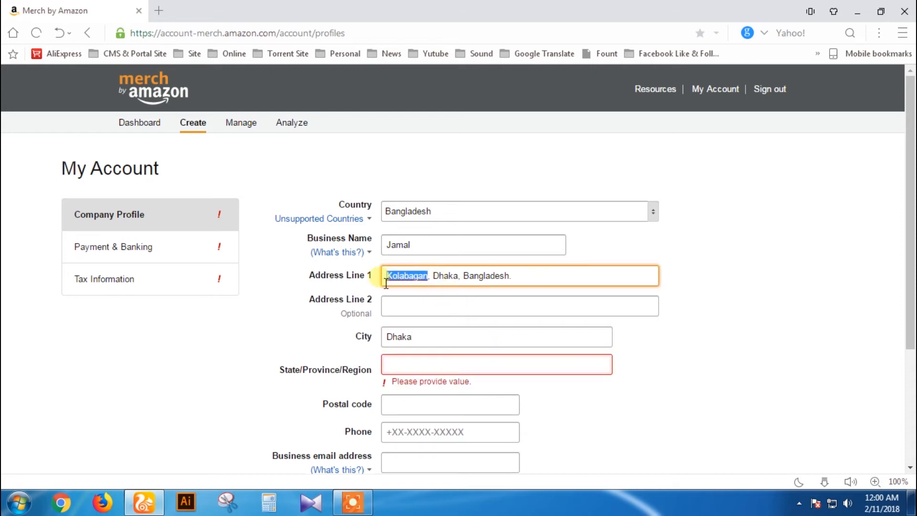
click(442, 365)
key(ctrl+v)
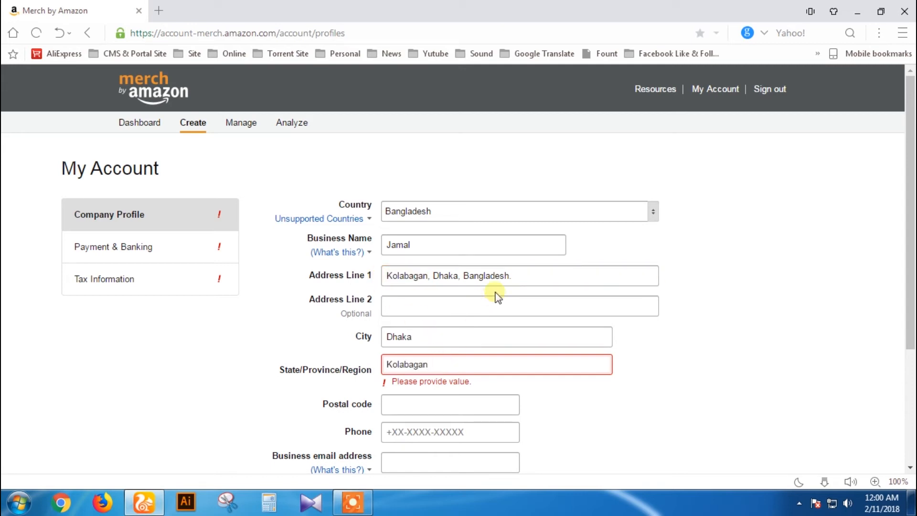
drag(516, 277, 385, 276)
key(ctrl+c)
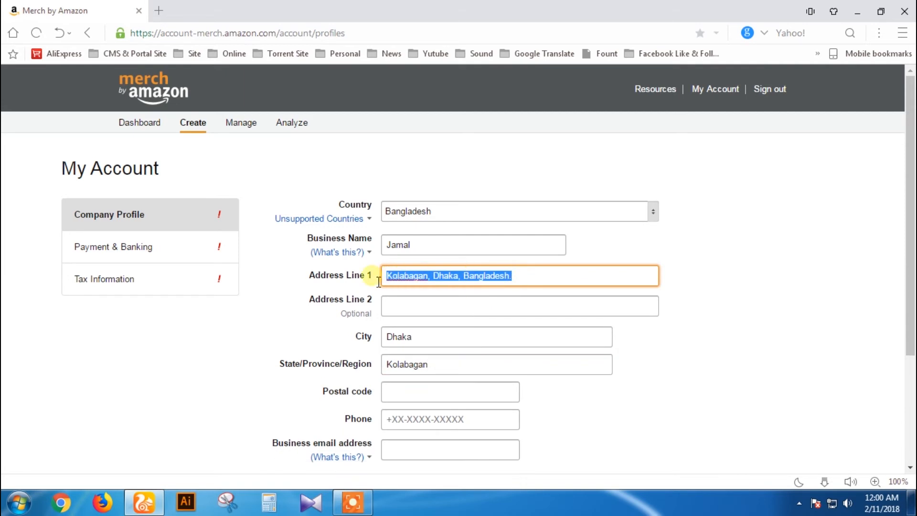
click(430, 307)
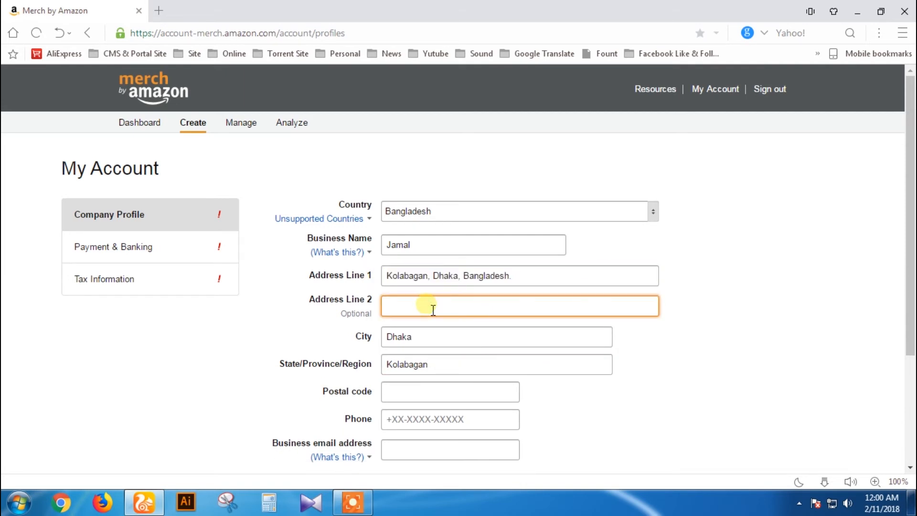
key(ctrl+v)
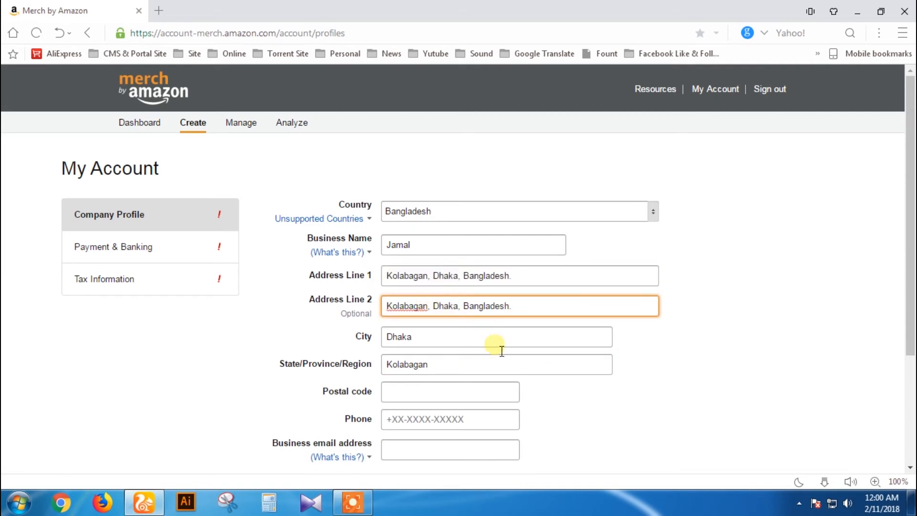
click(471, 400)
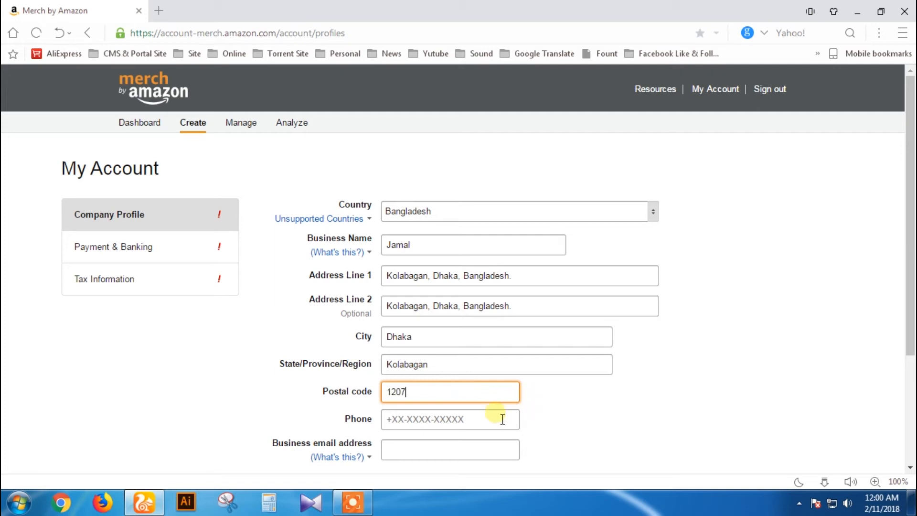
click(476, 421)
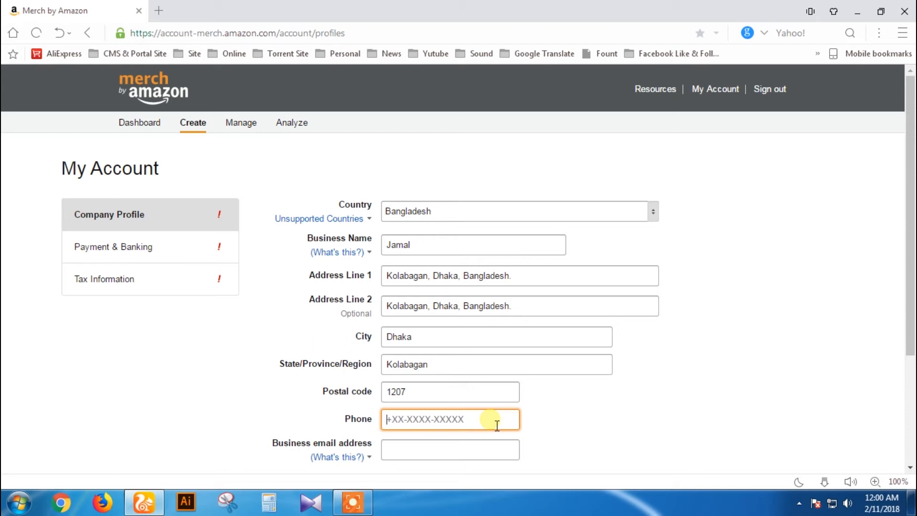
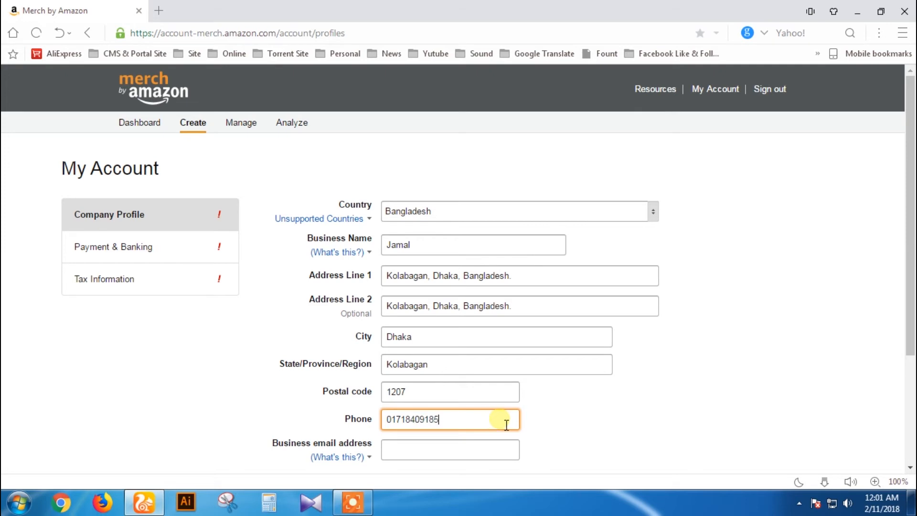
Step: Enter the phone number and business email, then save the company profile
scroll(550, 412, down, 1)
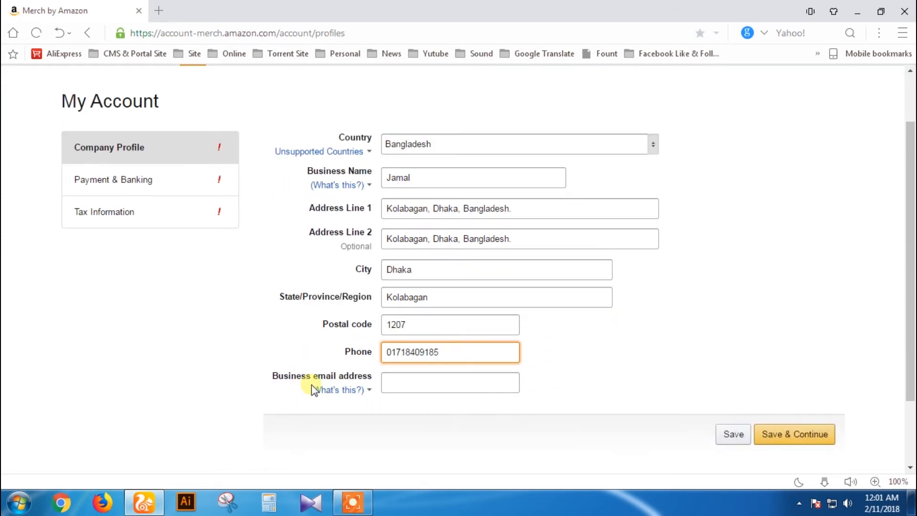
click(439, 384)
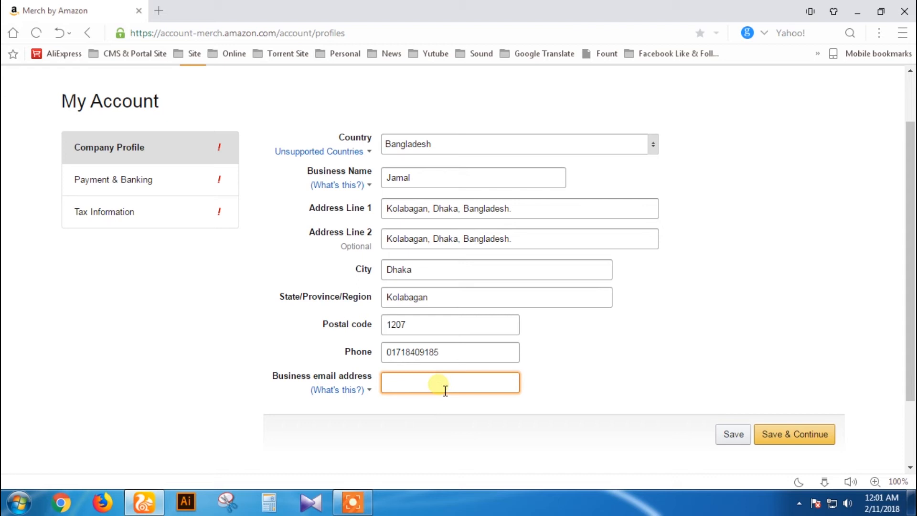
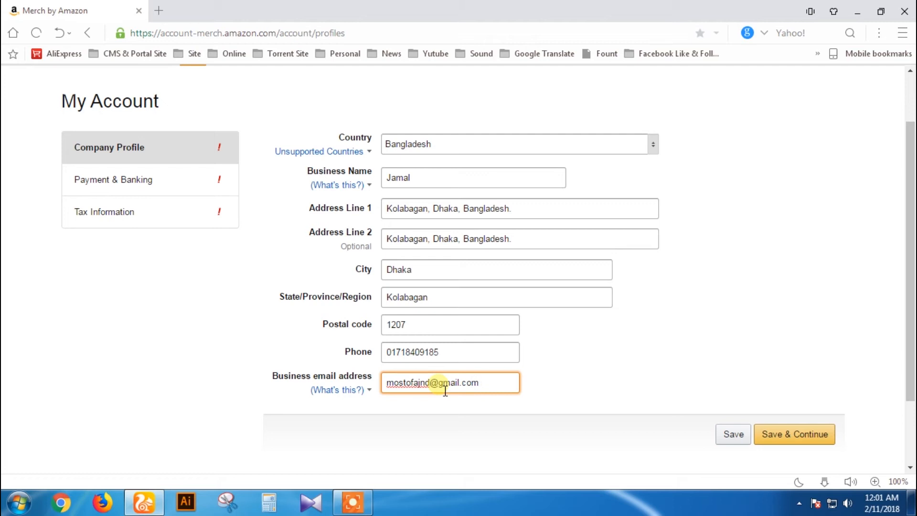
click(786, 447)
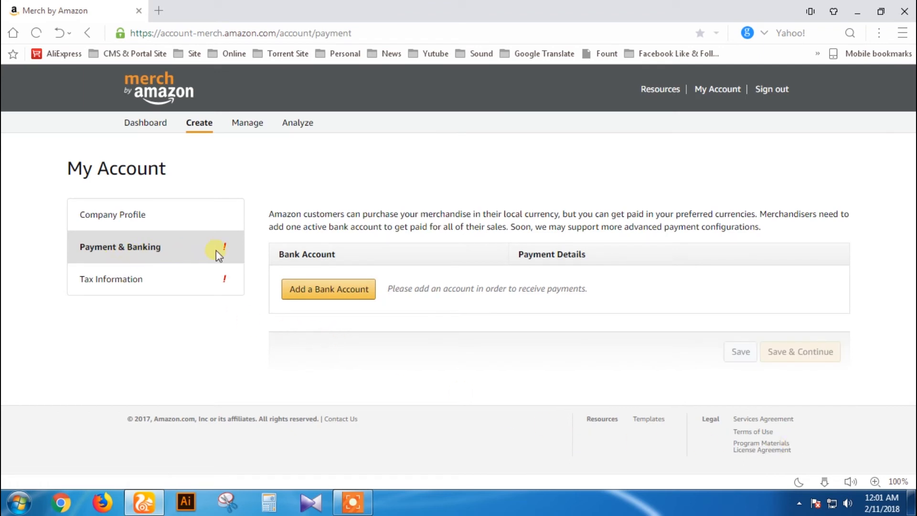
Step: Add a new bank account with United States as the bank country
click(332, 294)
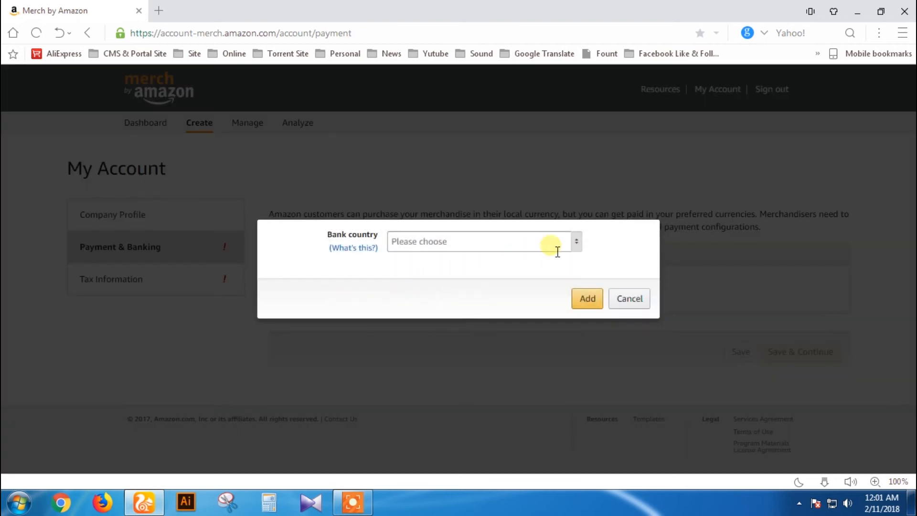
click(579, 244)
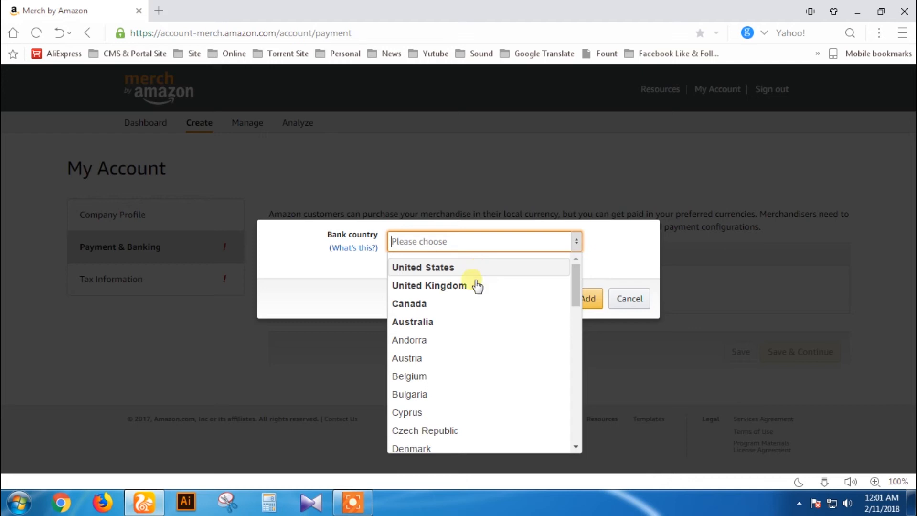
scroll(474, 356, down, 10)
scroll(477, 358, down, 3)
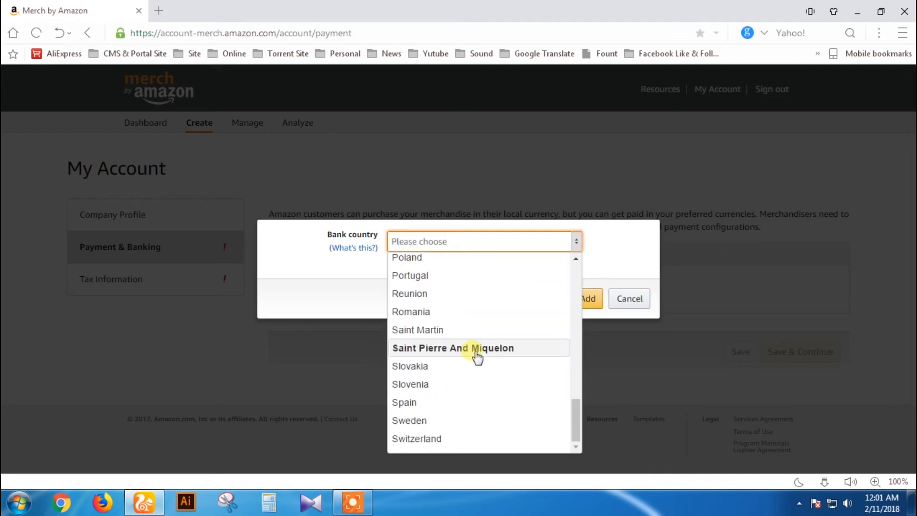
scroll(478, 357, up, 13)
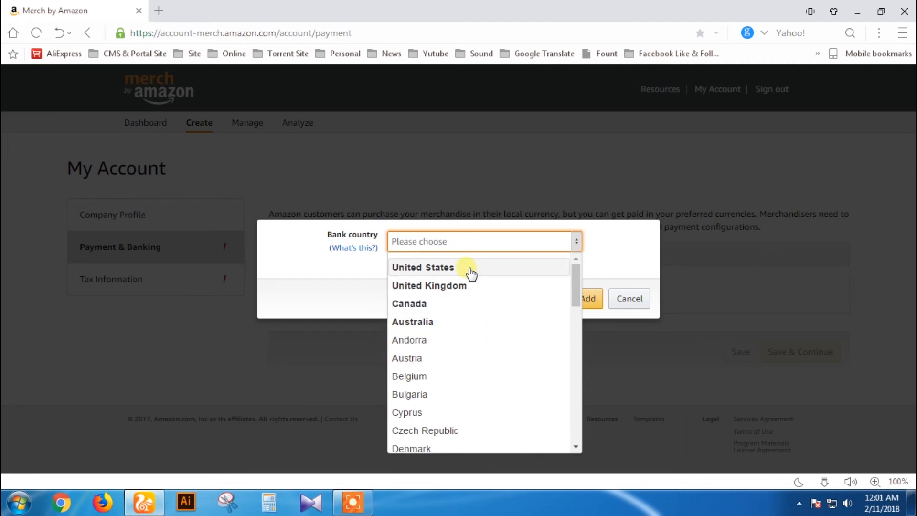
click(471, 273)
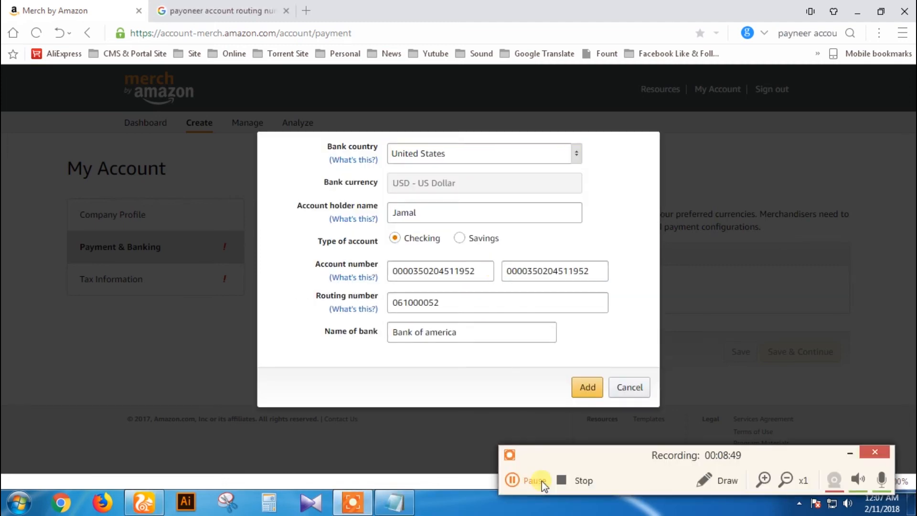
Step: Add the US bank account paid in USD for all marketplaces
mouse_move(353, 160)
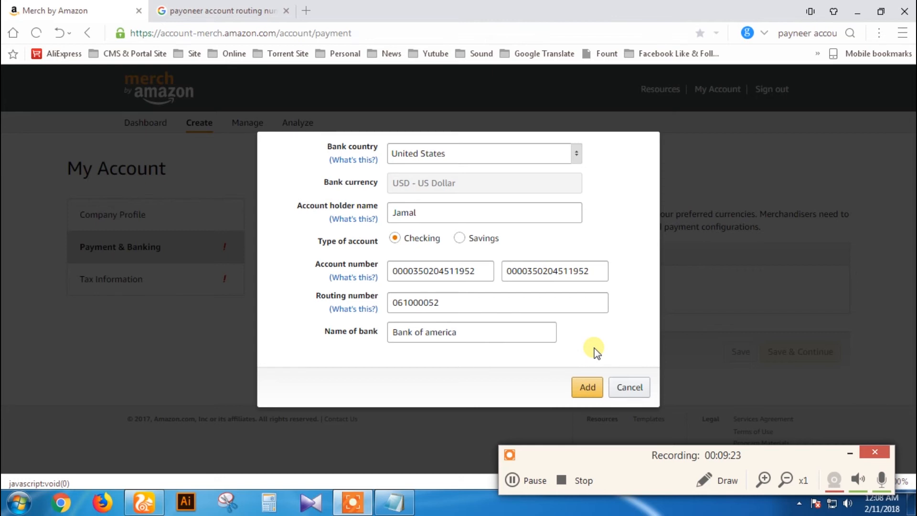
click(595, 390)
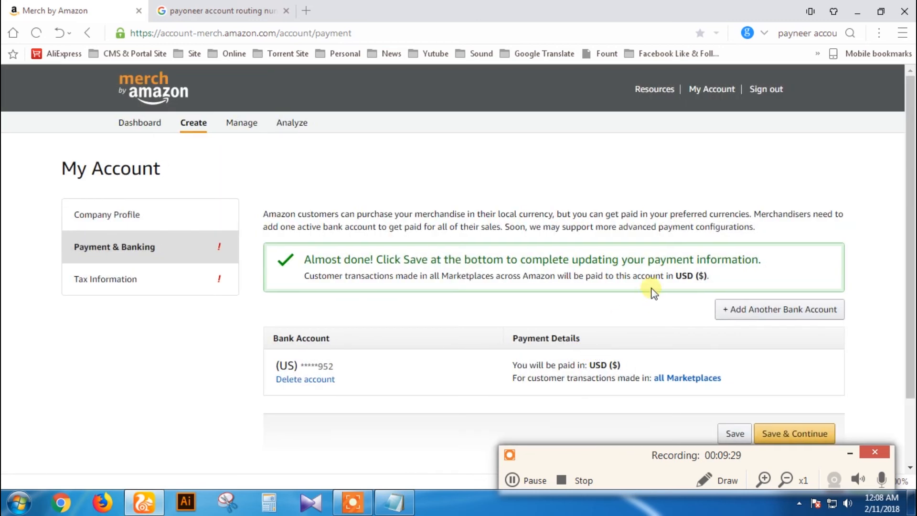
Step: Save the Payment & Banking details and continue to Tax Information
scroll(442, 306, down, 1)
scroll(441, 309, down, 1)
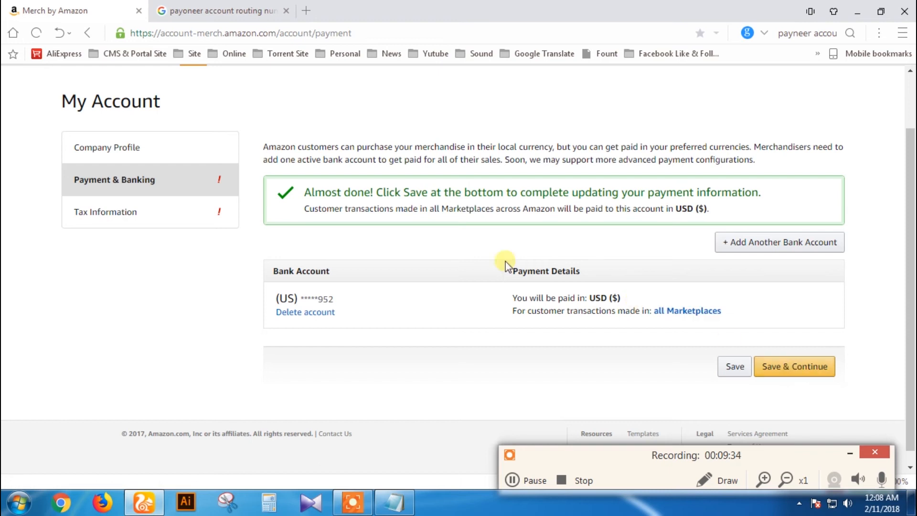
click(796, 368)
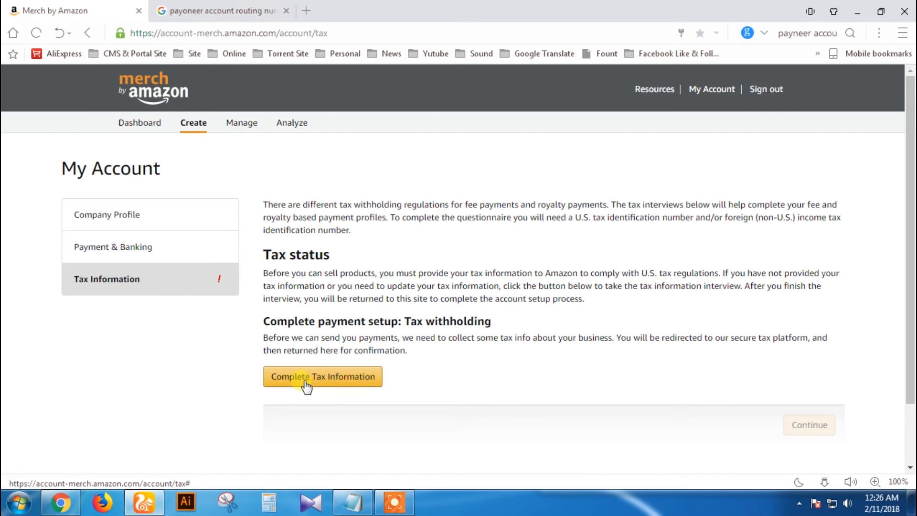
Step: Start the tax interview, answer No to being a U.S. person, and save
click(354, 386)
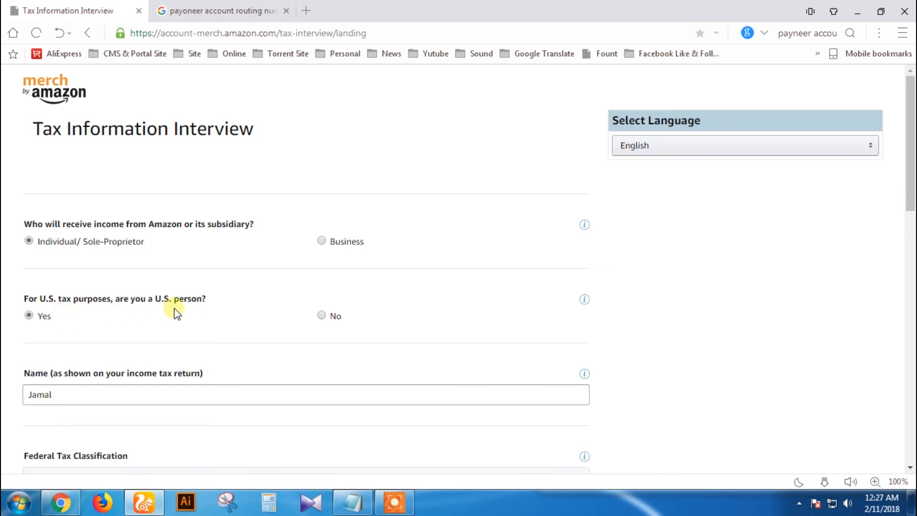
click(323, 315)
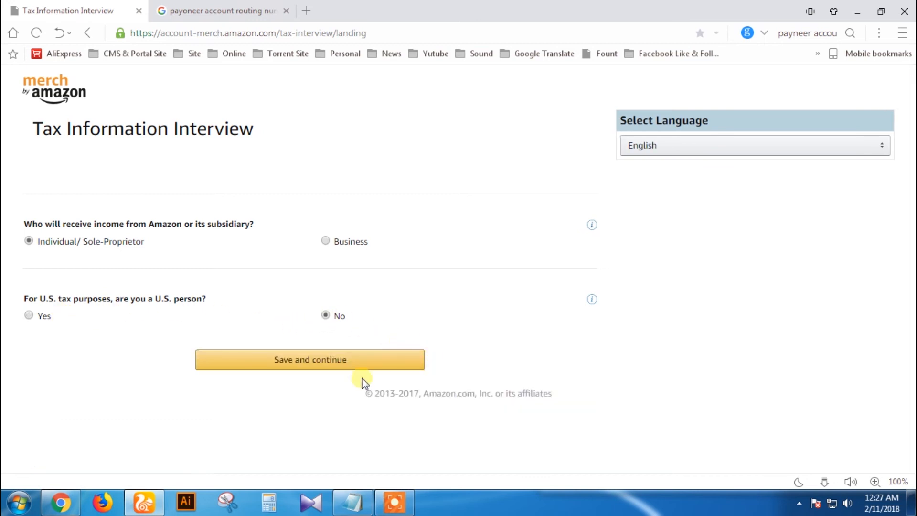
click(307, 361)
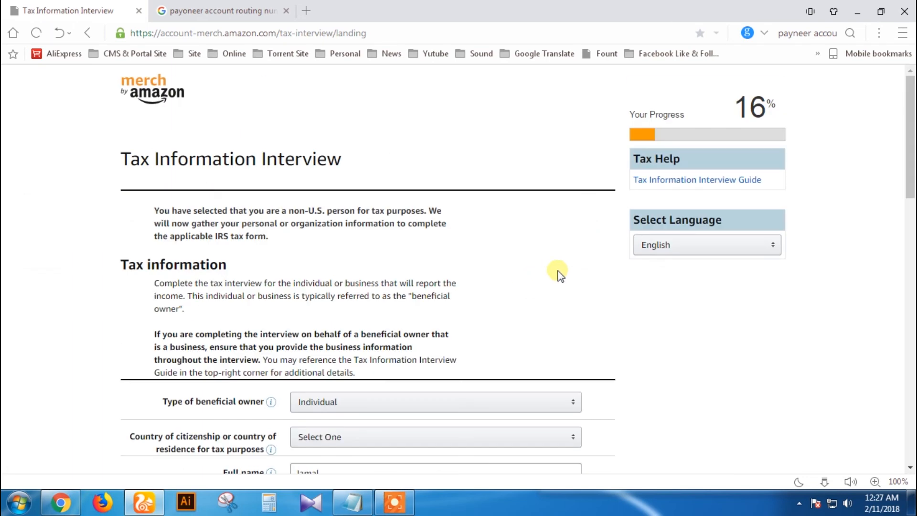
Step: Set Bangladesh as country of citizenship and mailing address same as permanent address
scroll(558, 273, down, 3)
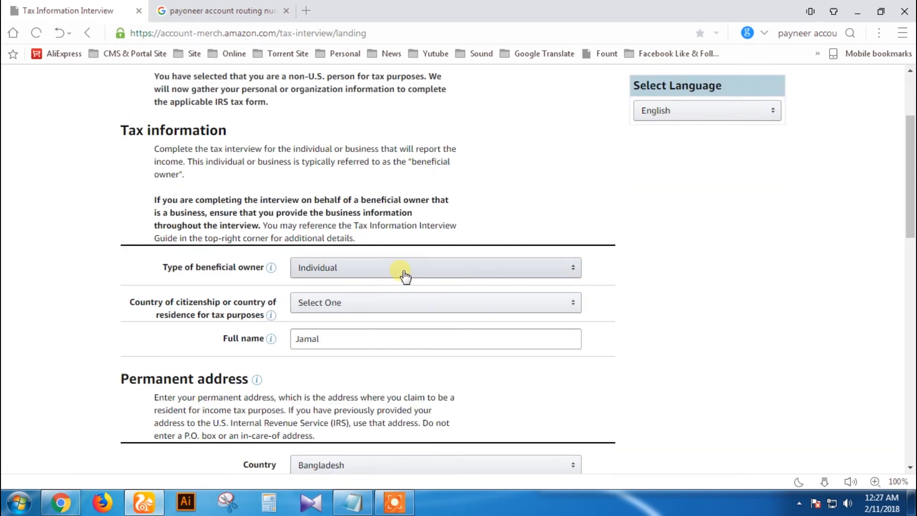
click(380, 305)
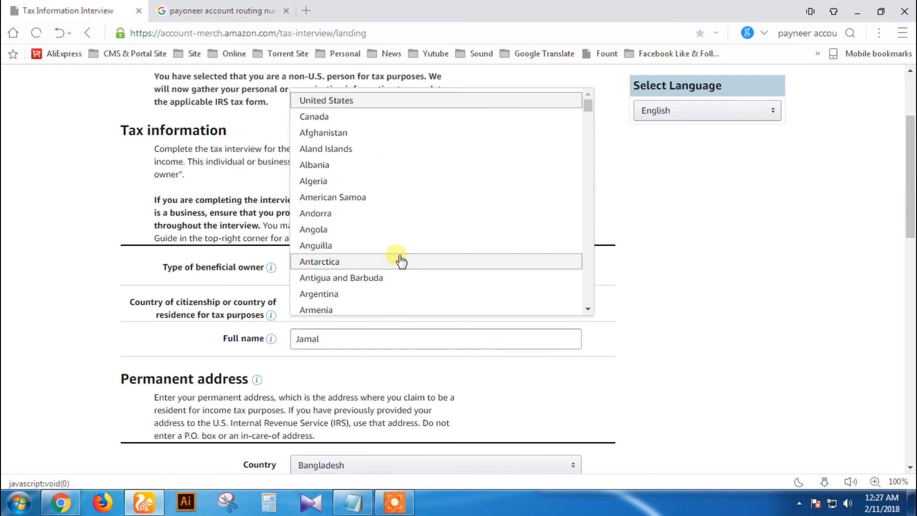
scroll(368, 281, down, 3)
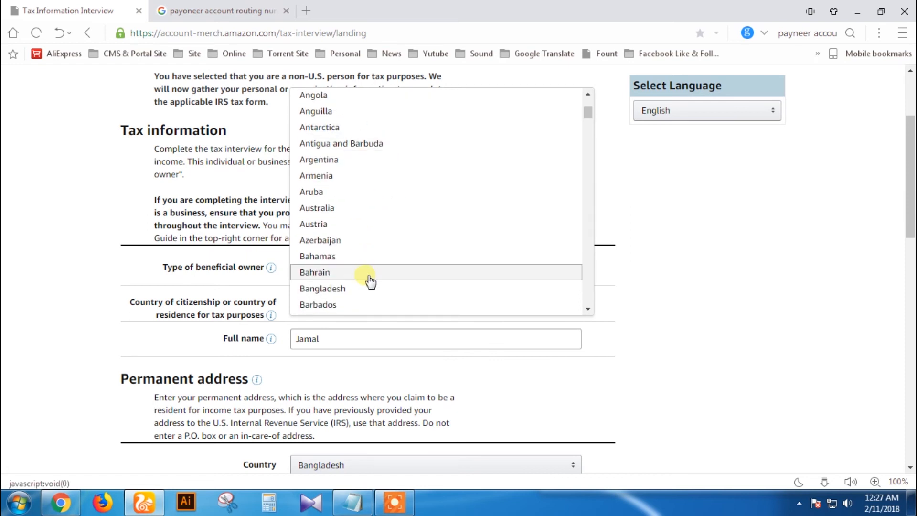
click(342, 288)
scroll(466, 353, down, 1)
scroll(634, 323, down, 5)
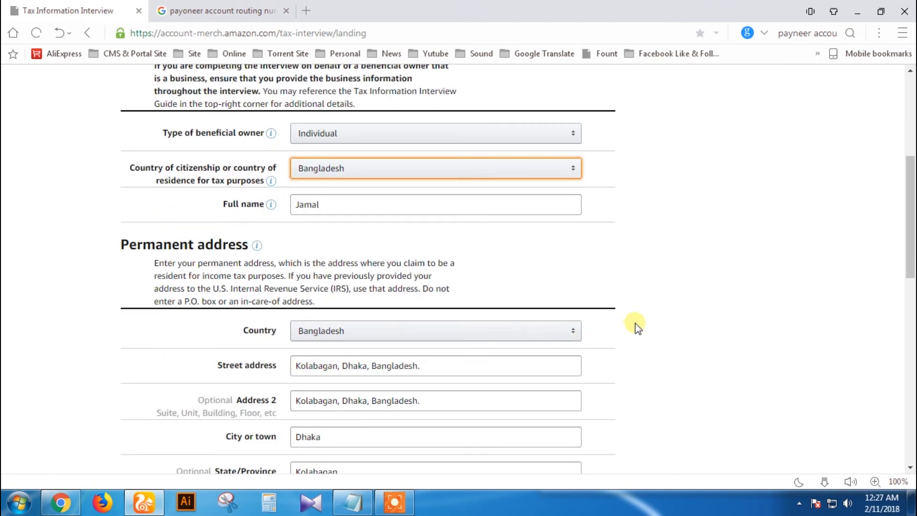
scroll(606, 340, down, 1)
scroll(606, 340, down, 3)
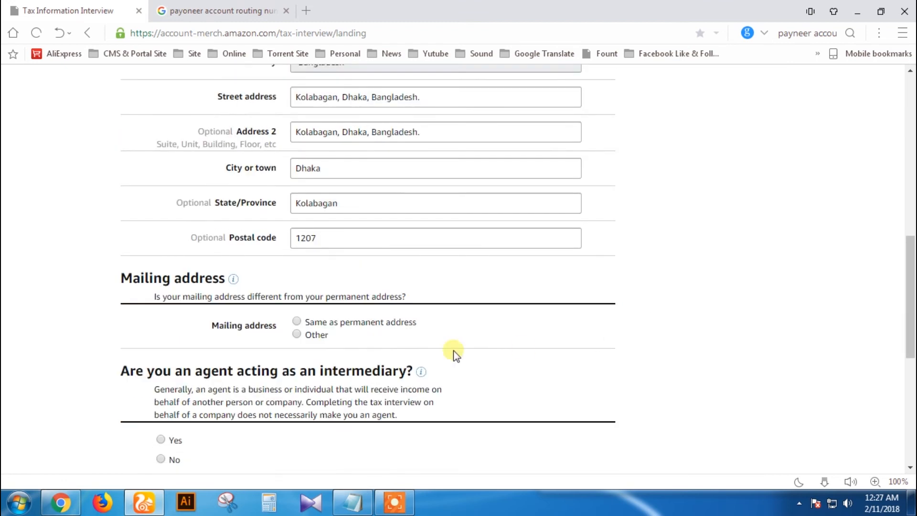
click(314, 321)
Step: Answer No to acting as an intermediary and declare having no U.S. or foreign TIN
scroll(295, 357, down, 2)
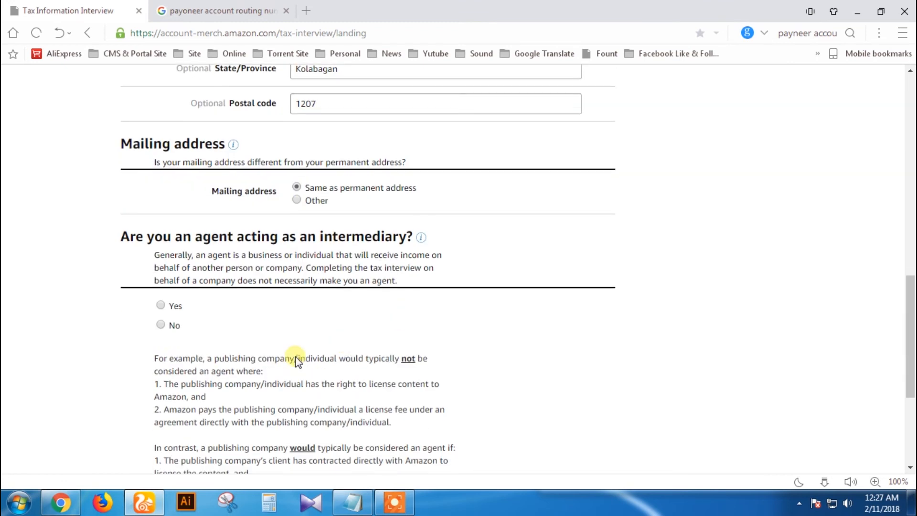
click(165, 325)
scroll(516, 340, down, 10)
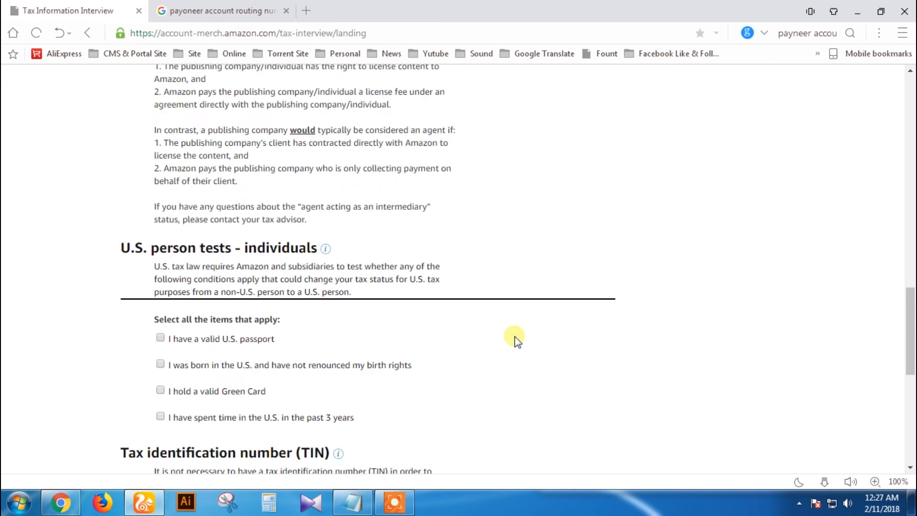
scroll(516, 340, down, 3)
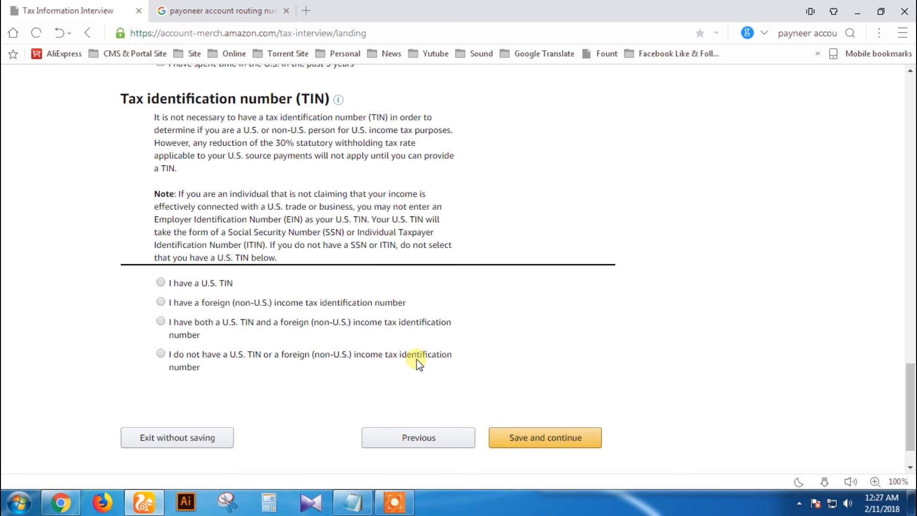
click(165, 353)
scroll(262, 246, up, 3)
scroll(252, 235, up, 3)
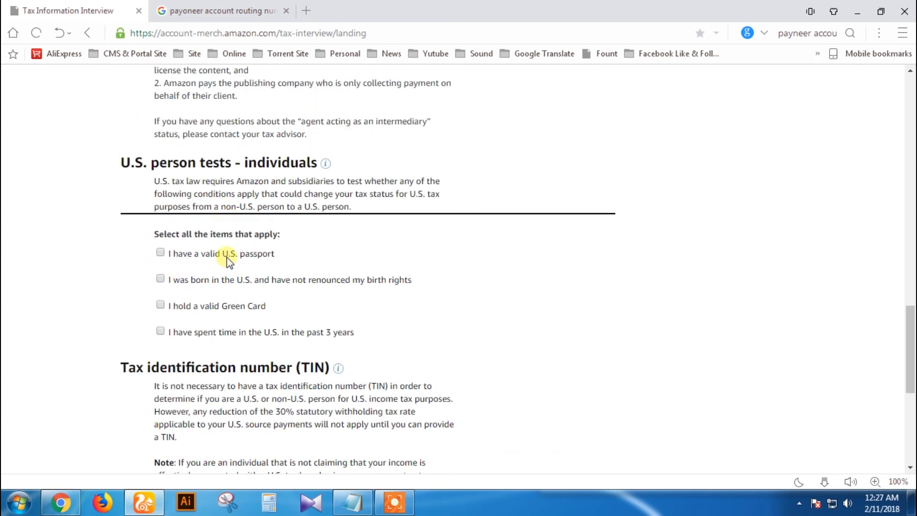
scroll(292, 260, down, 3)
Step: Save the tax details, look over the W-8BEN review, and accept it to continue
scroll(333, 279, down, 4)
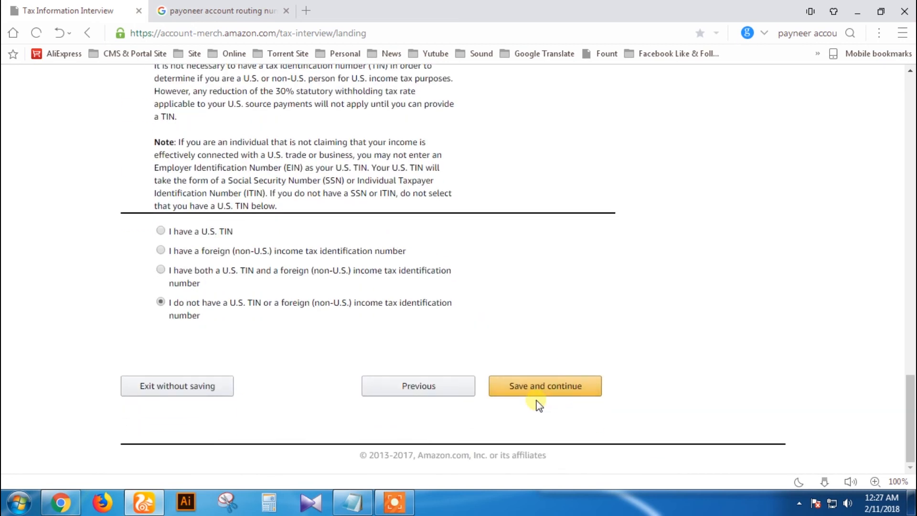
click(535, 389)
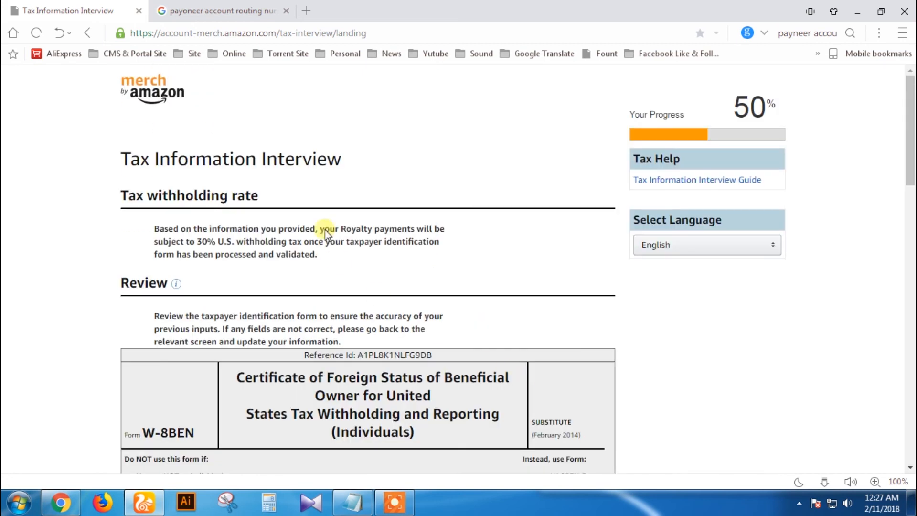
scroll(400, 315, down, 3)
scroll(312, 321, down, 20)
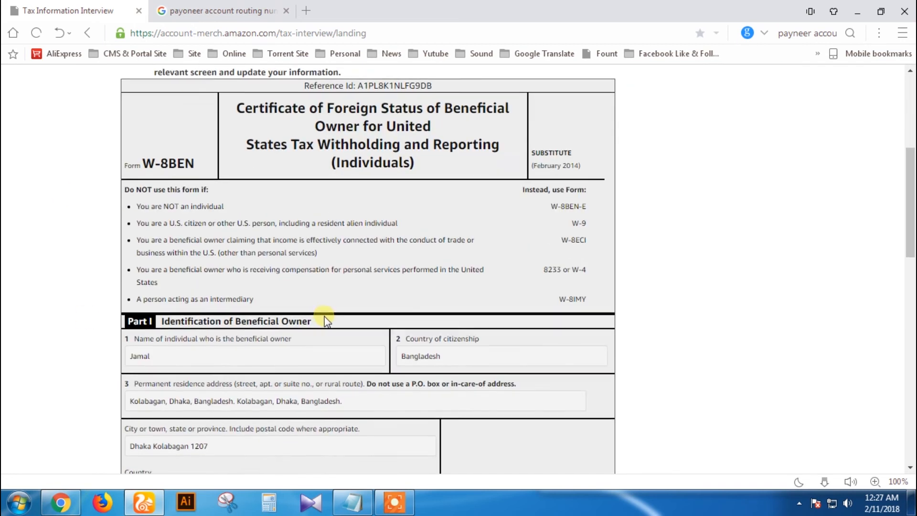
scroll(318, 338, down, 2)
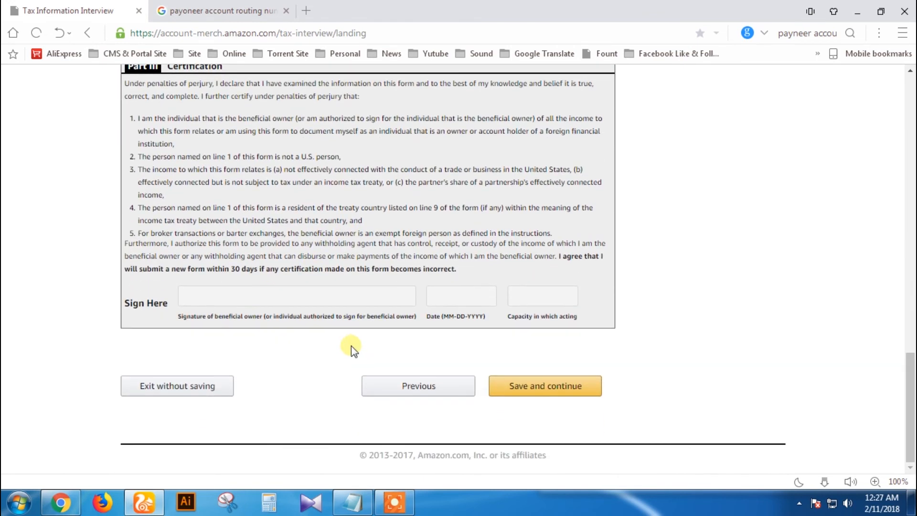
click(557, 395)
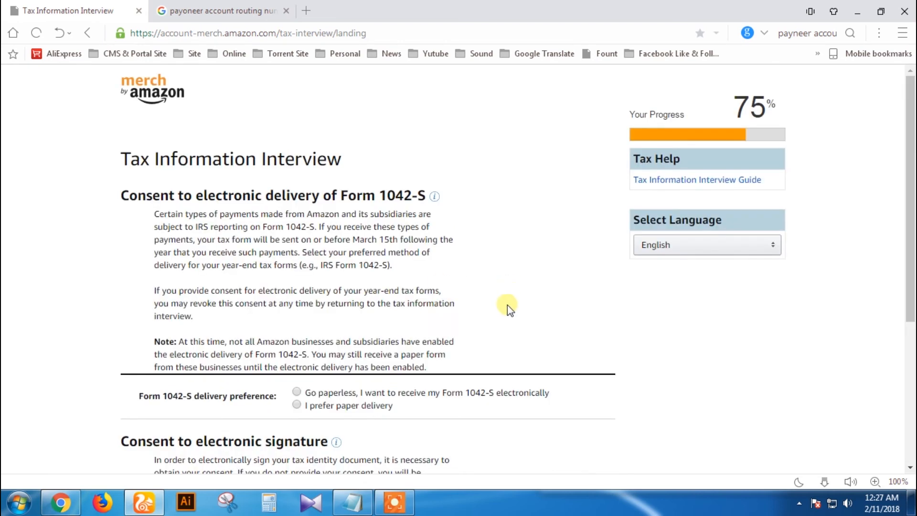
Step: Choose paperless delivery for Form 1042-S and consent to providing an electronic signature
scroll(494, 301, down, 3)
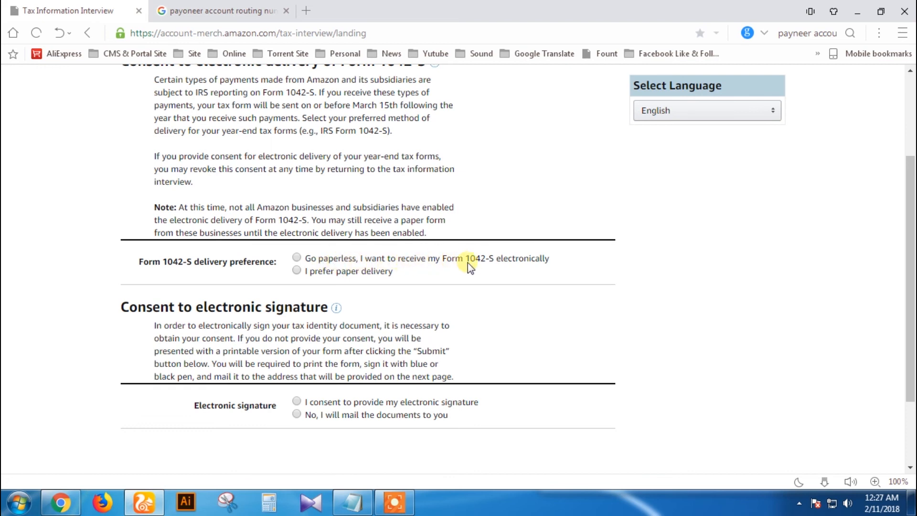
click(298, 258)
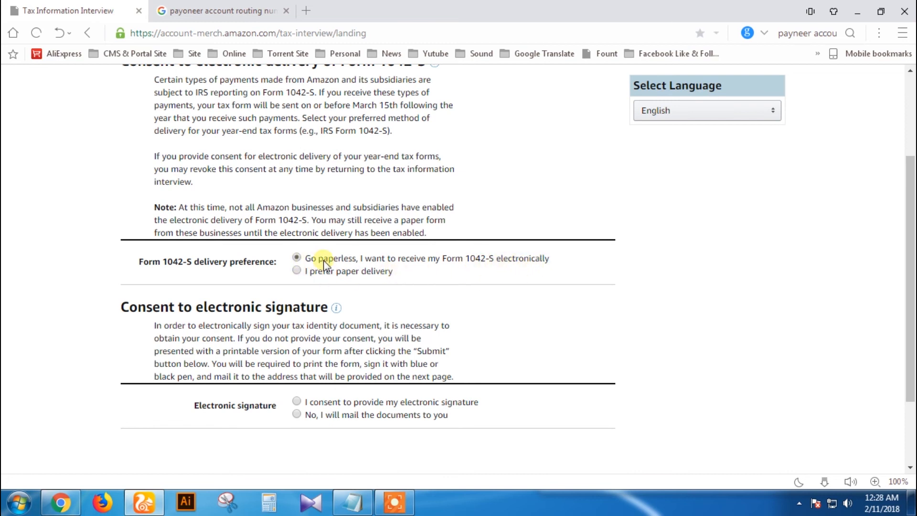
click(297, 402)
scroll(165, 231, down, 7)
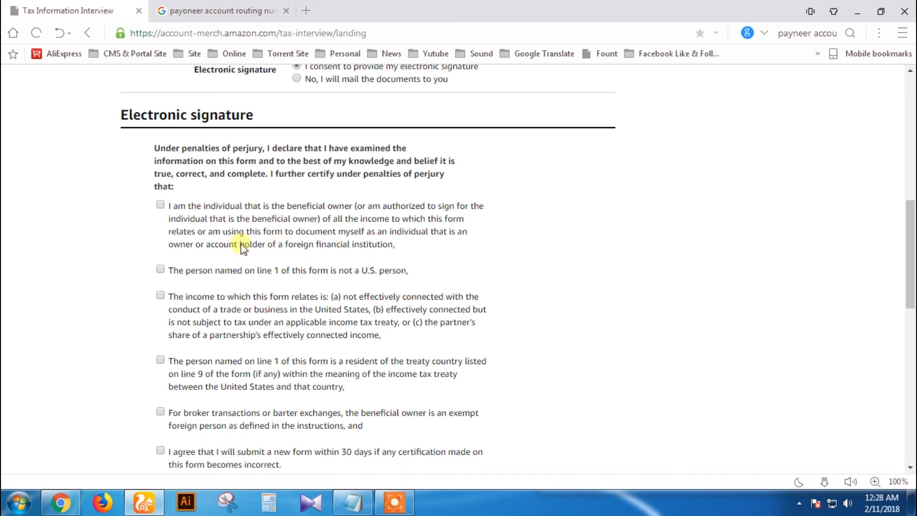
Step: Tick the five W-8BEN certification statements, including non-U.S. person and treaty-country residence
click(160, 269)
click(160, 295)
scroll(174, 303, down, 3)
click(160, 225)
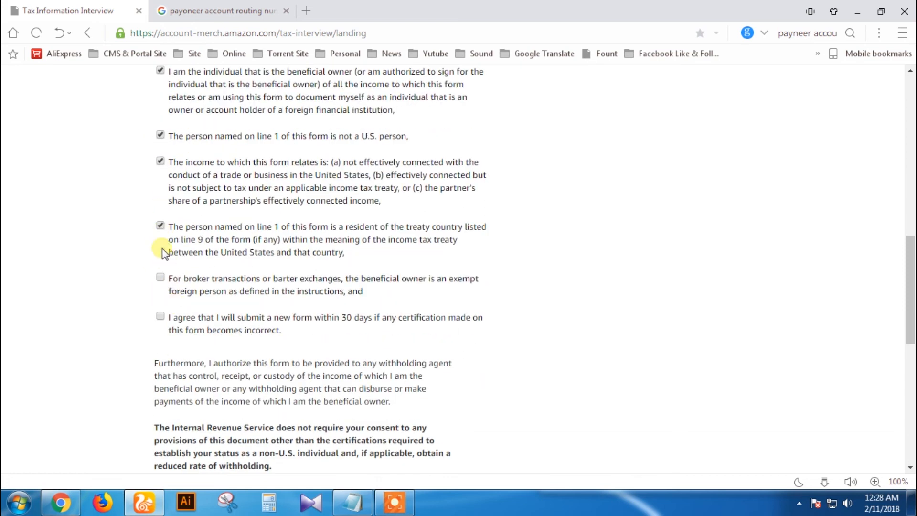
click(161, 279)
click(161, 316)
scroll(258, 308, down, 4)
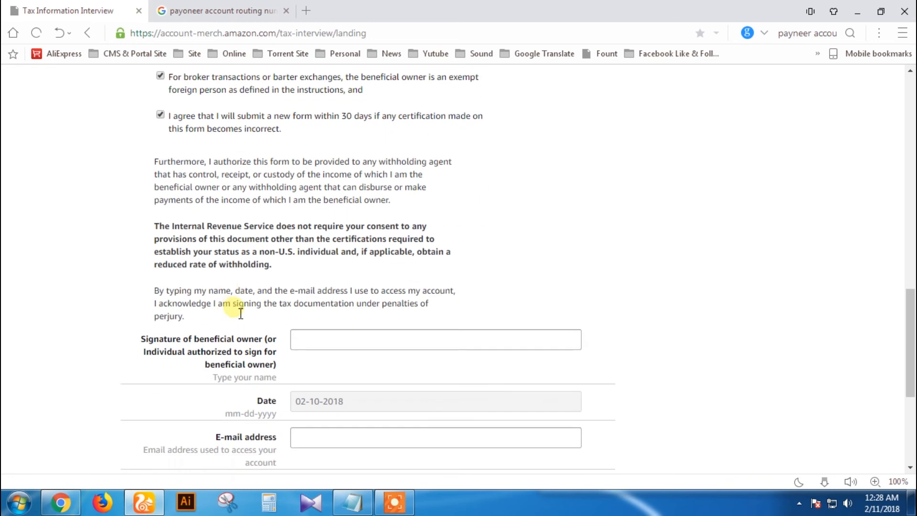
Step: Sign with the owner's name and fill in the account e-mail from the autofill suggestions
click(413, 343)
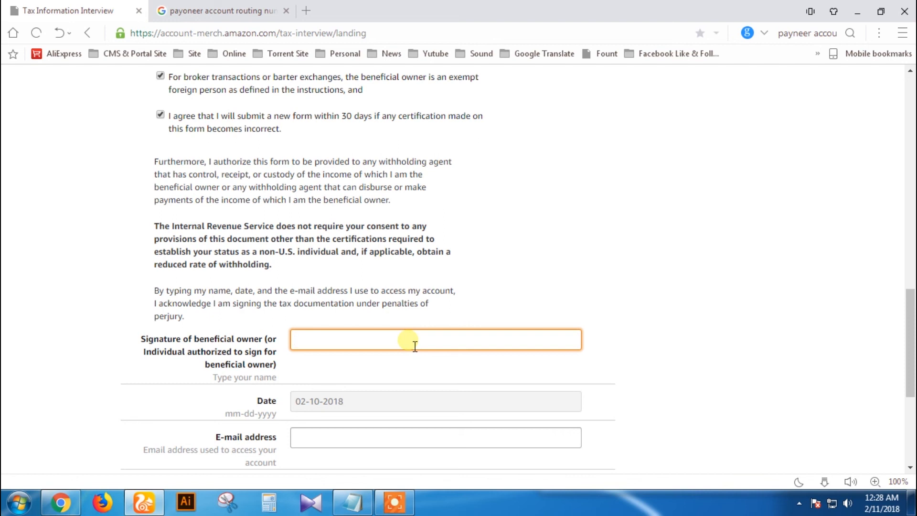
text(Ja)
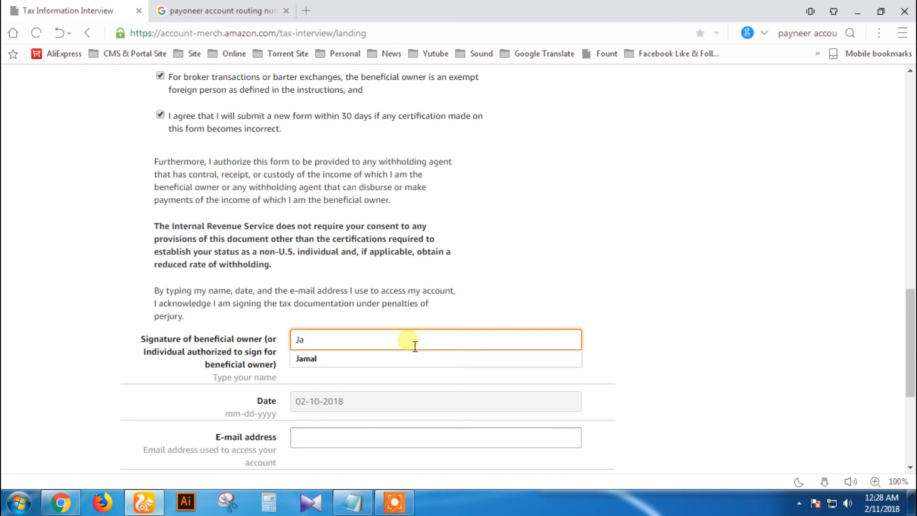
click(351, 361)
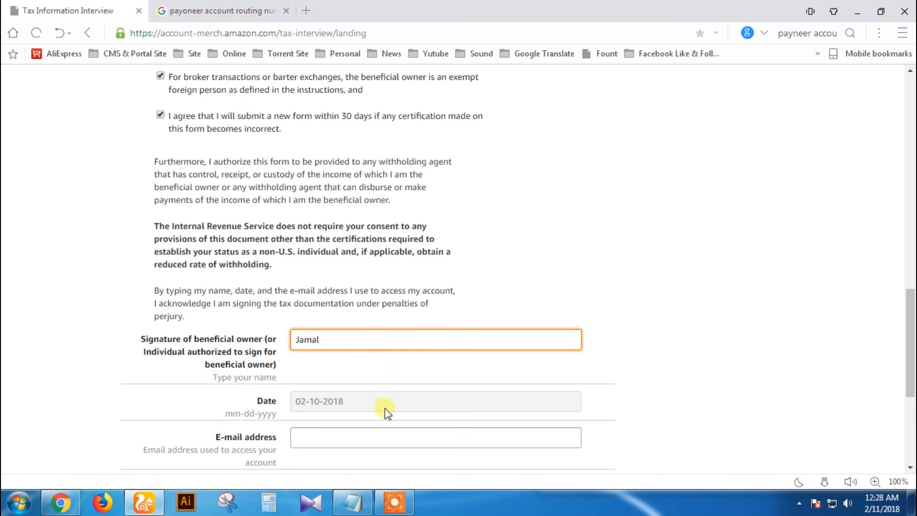
click(383, 446)
click(359, 455)
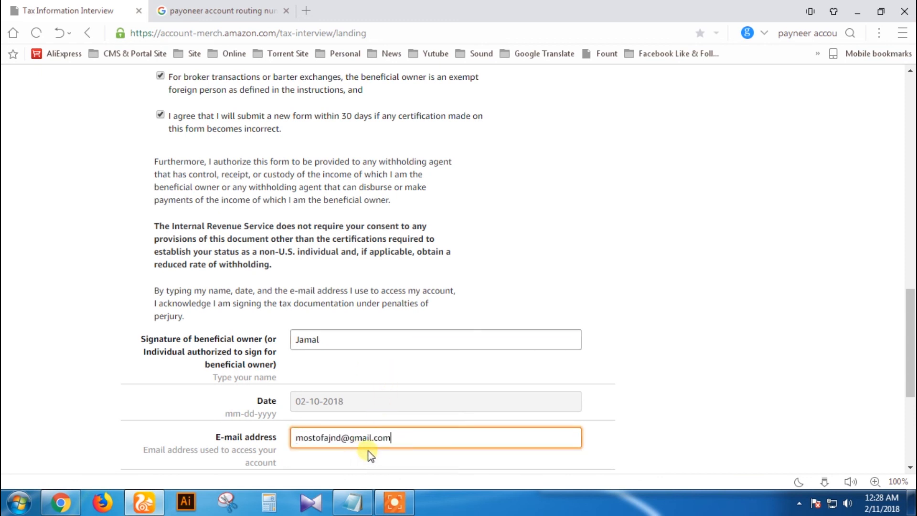
Step: Keep Individual as the signing capacity and submit the W-8BEN
scroll(423, 430, down, 3)
click(377, 286)
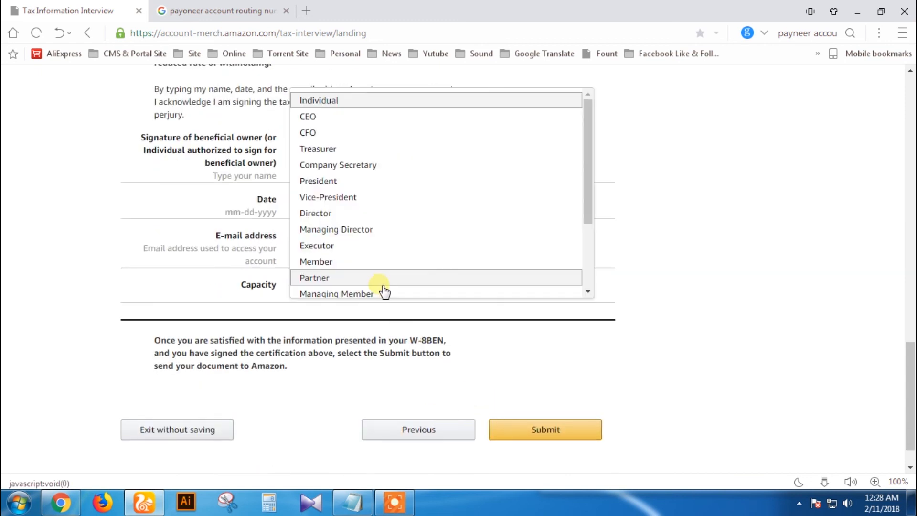
click(328, 101)
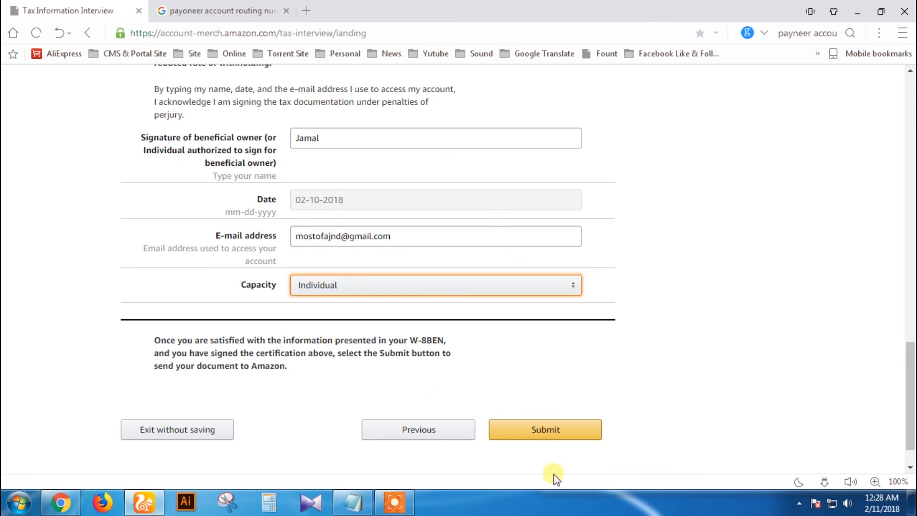
scroll(631, 380, up, 12)
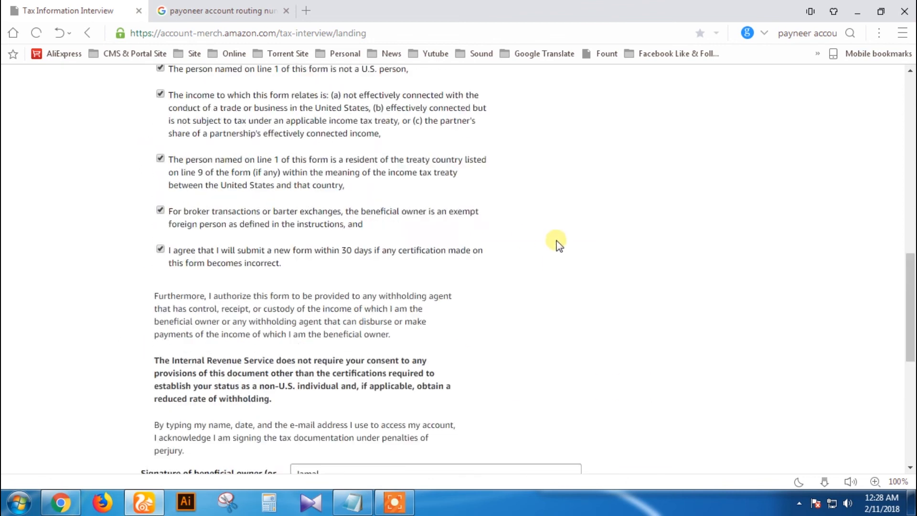
scroll(562, 237, up, 8)
scroll(562, 237, down, 10)
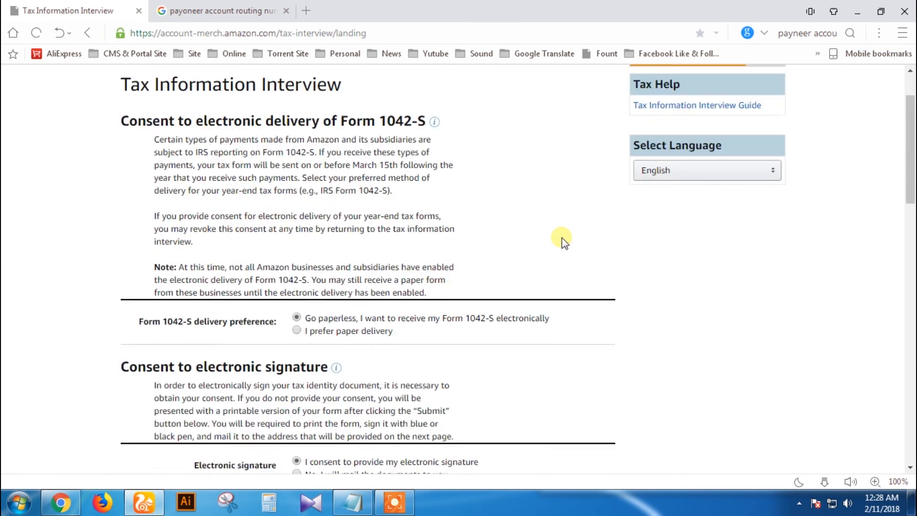
scroll(559, 239, down, 10)
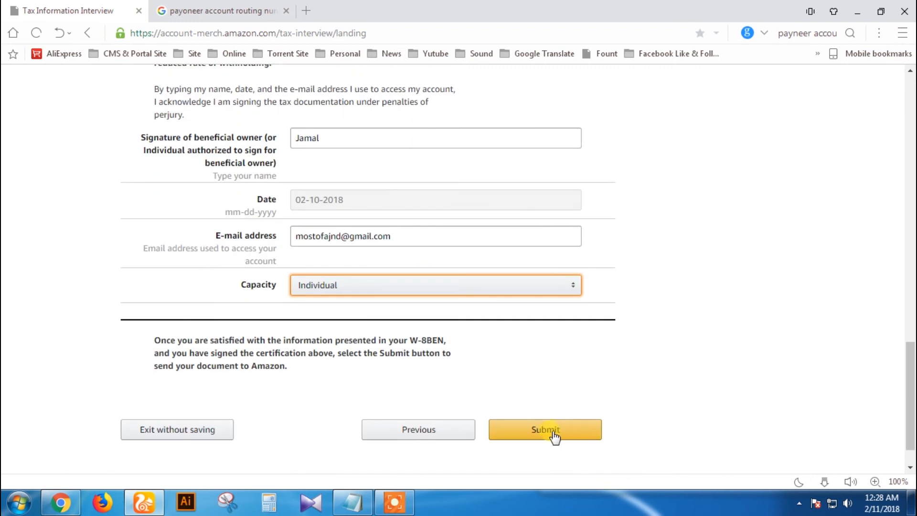
click(547, 433)
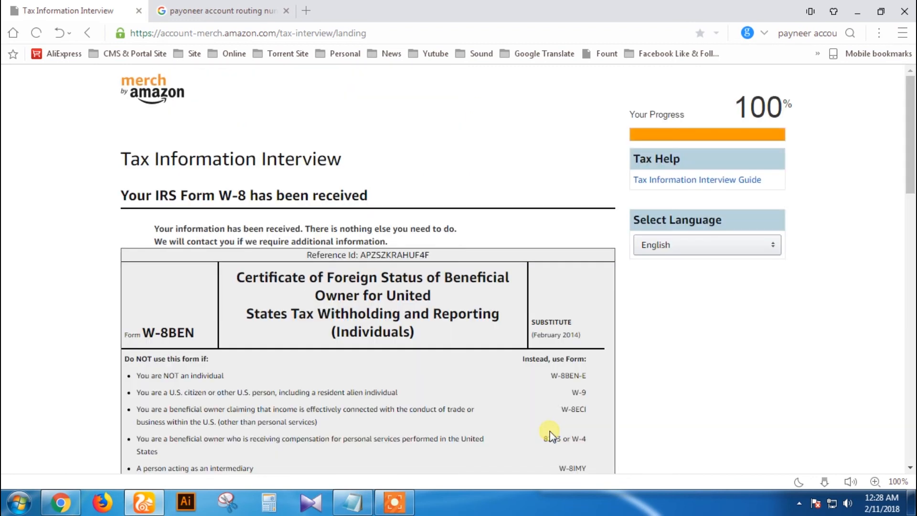
Step: Review the W-8 received confirmation page and send the form to print
scroll(629, 352, down, 10)
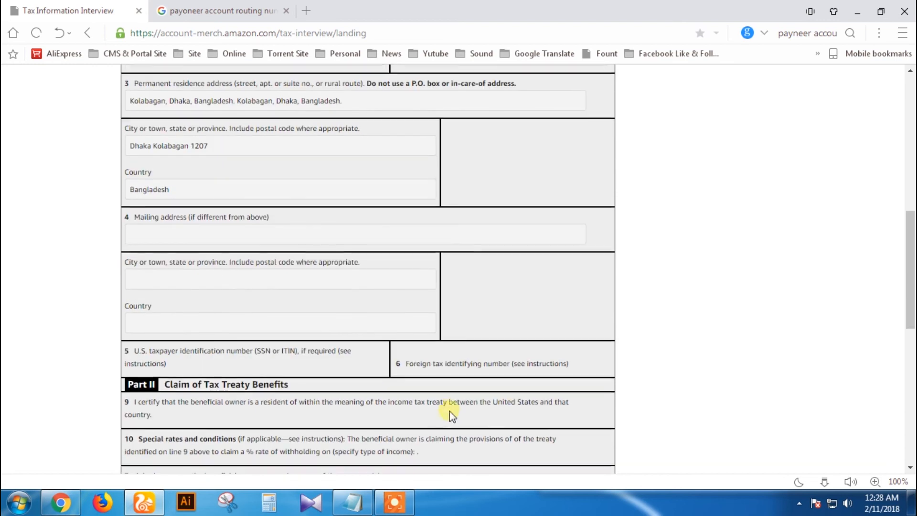
scroll(451, 414, down, 10)
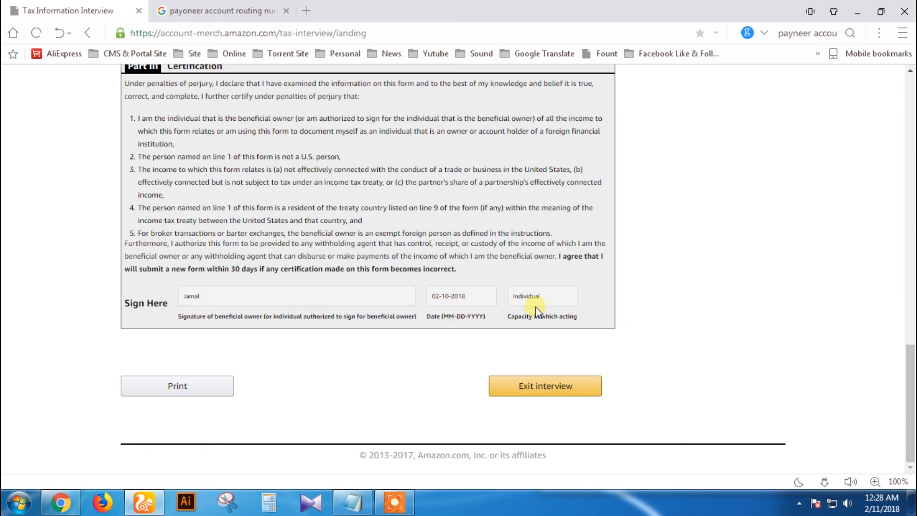
scroll(567, 327, up, 4)
scroll(568, 328, up, 12)
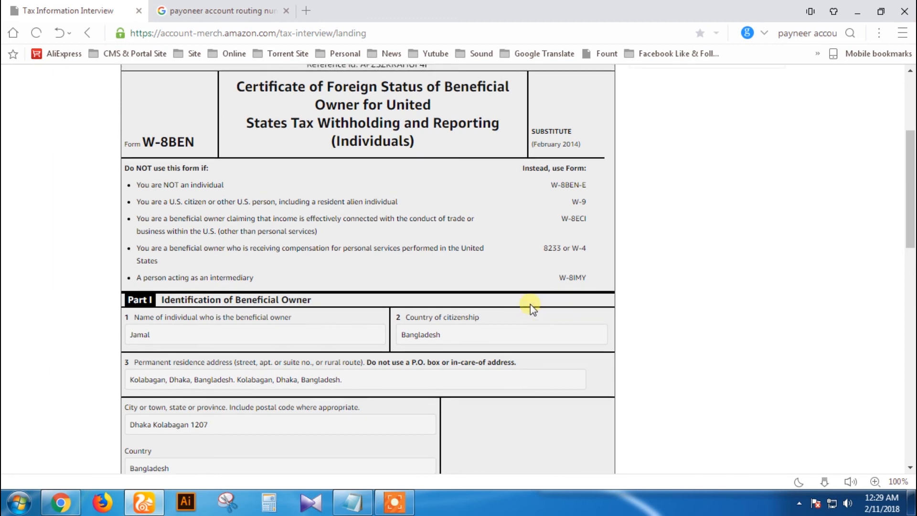
scroll(535, 310, down, 7)
scroll(533, 307, down, 8)
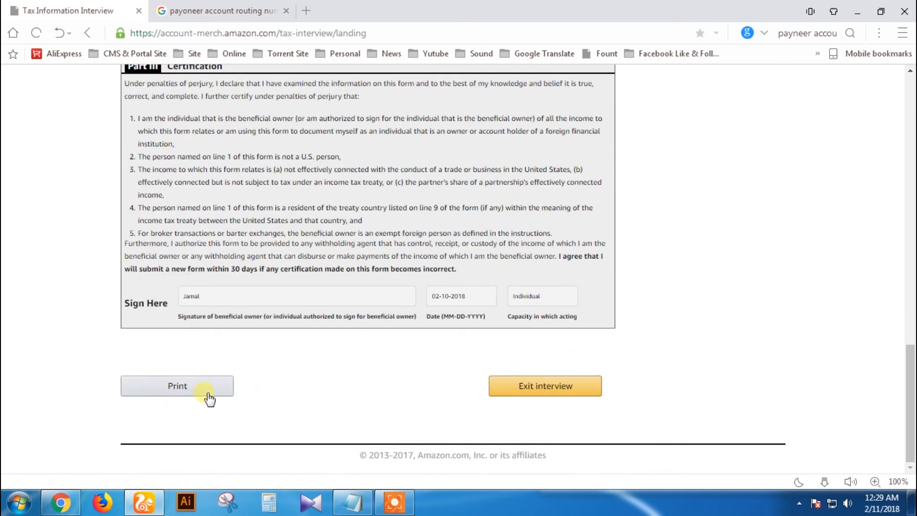
click(190, 389)
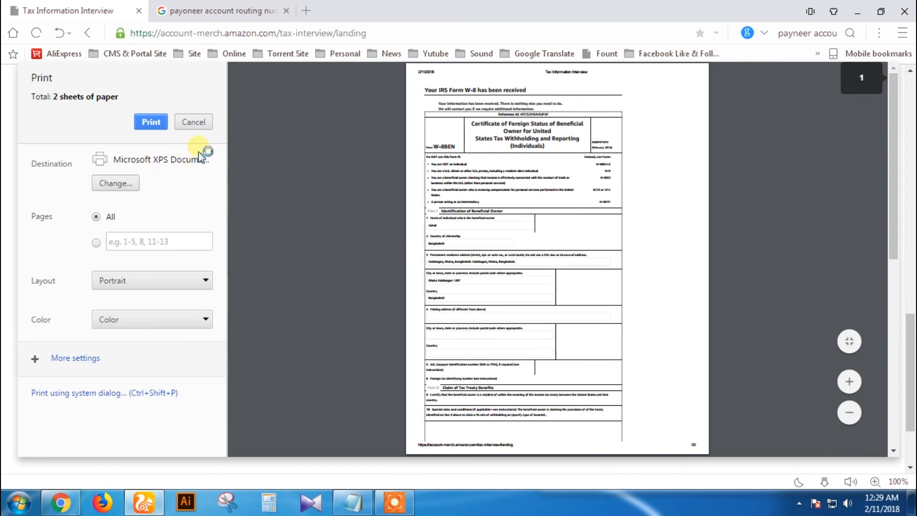
Step: Save the form as a PDF named 'Tax Information Interview01' on the Desktop
click(123, 185)
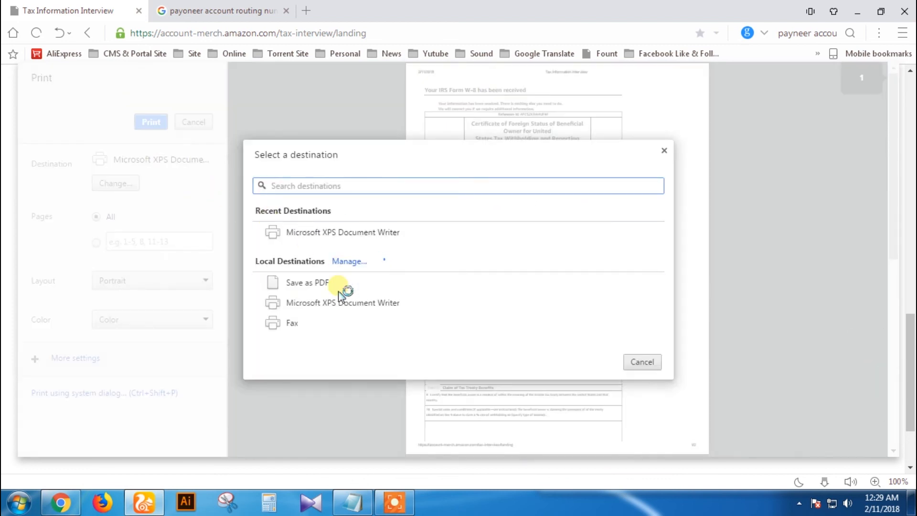
click(309, 285)
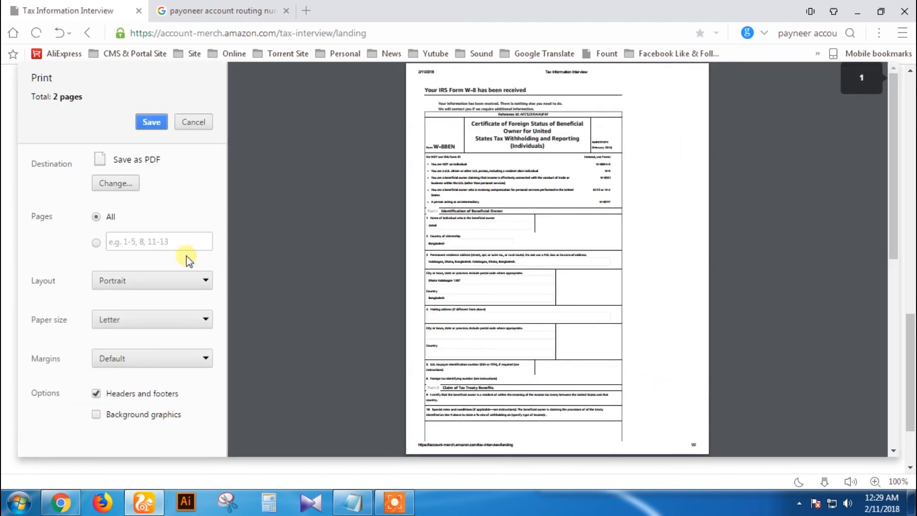
click(151, 123)
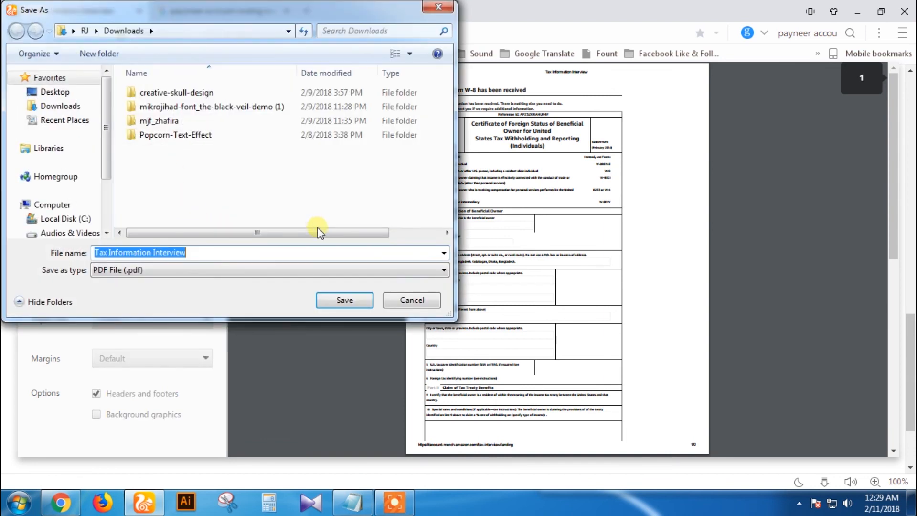
click(54, 91)
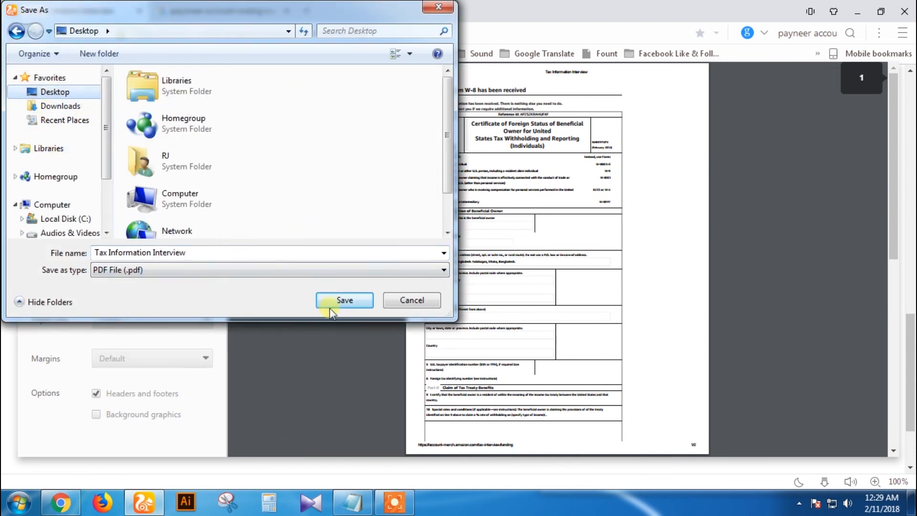
click(333, 302)
click(548, 255)
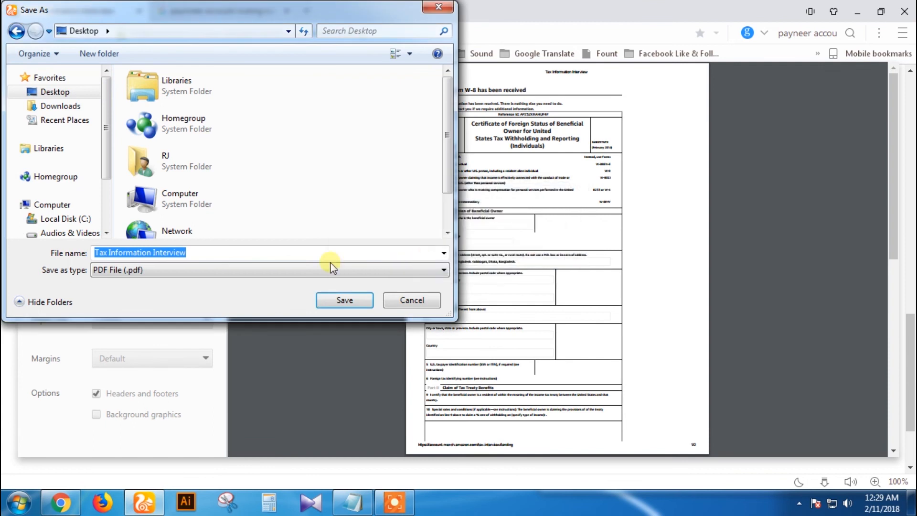
click(203, 257)
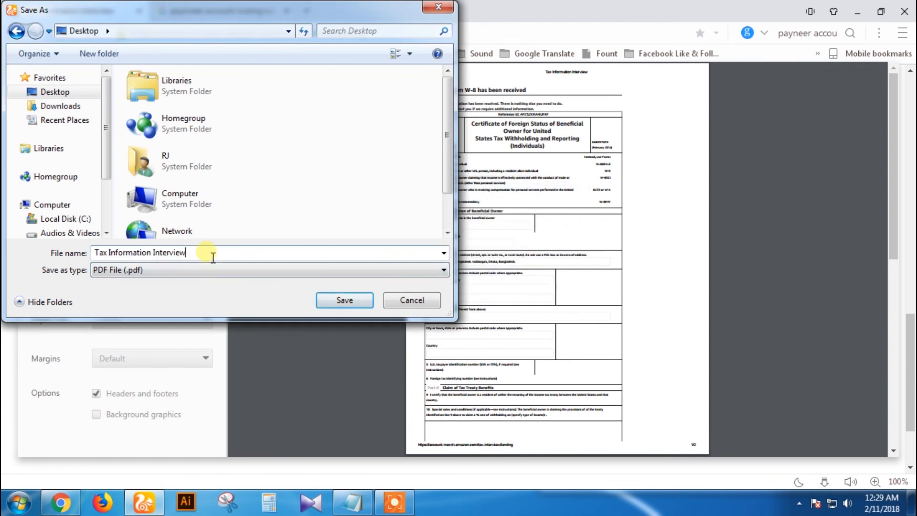
text(01)
click(344, 301)
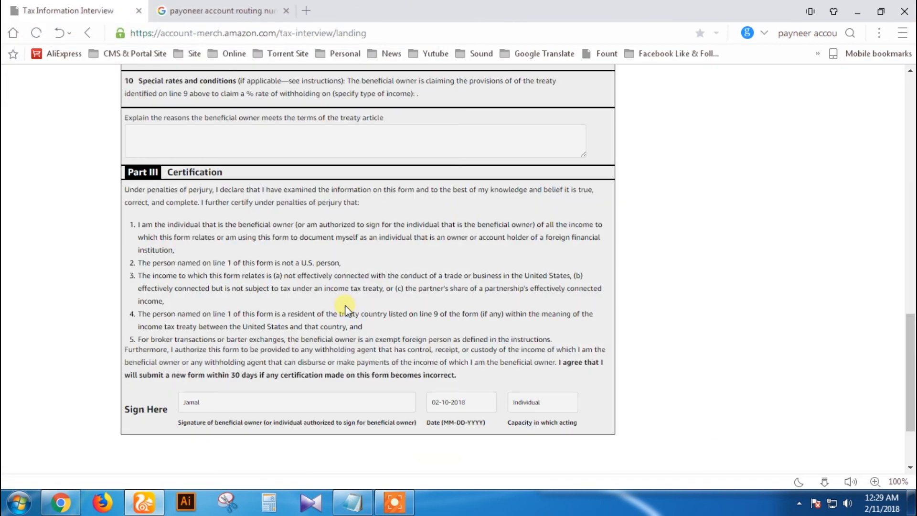
Step: Exit the interview and confirm the completion date, February 10, 2018, and 30.0% withholding
scroll(447, 293, down, 2)
scroll(446, 294, down, 1)
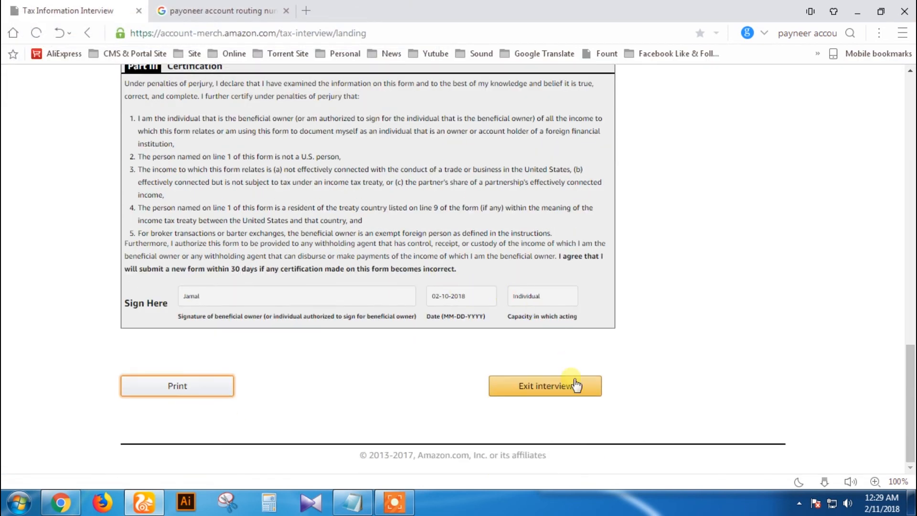
click(545, 390)
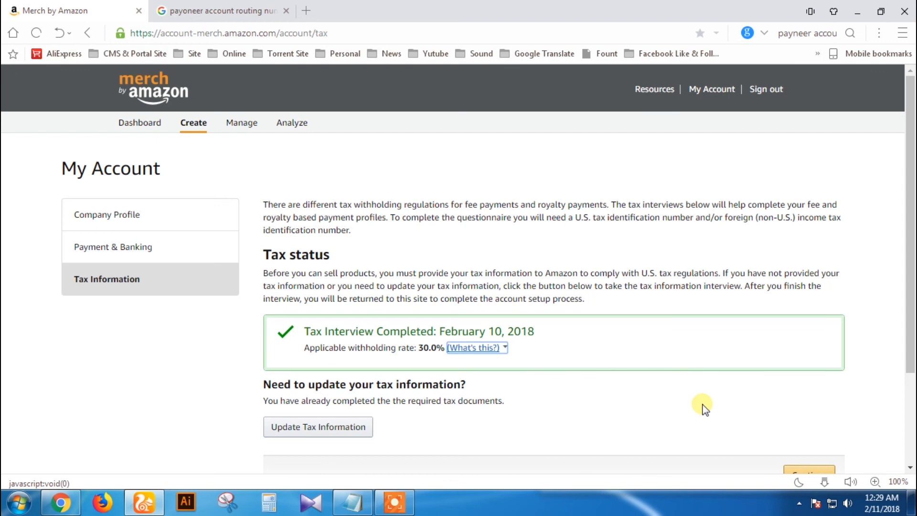
scroll(705, 406, down, 3)
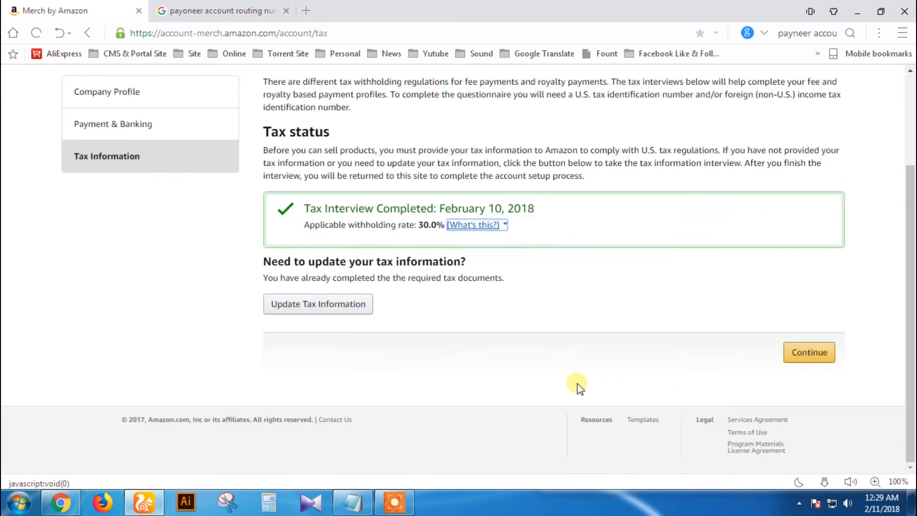